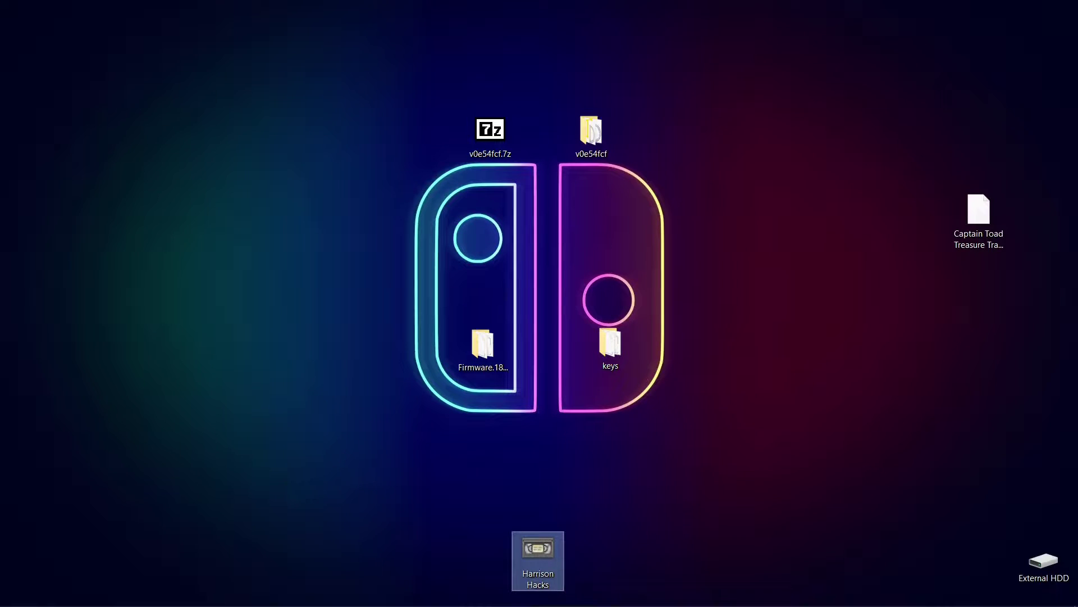
Bring up the sudachi GitHub releases page in Chrome and scroll to the v0e54fcf Windows assets.
{"action": "left_click", "coordinate": [65, 591]}
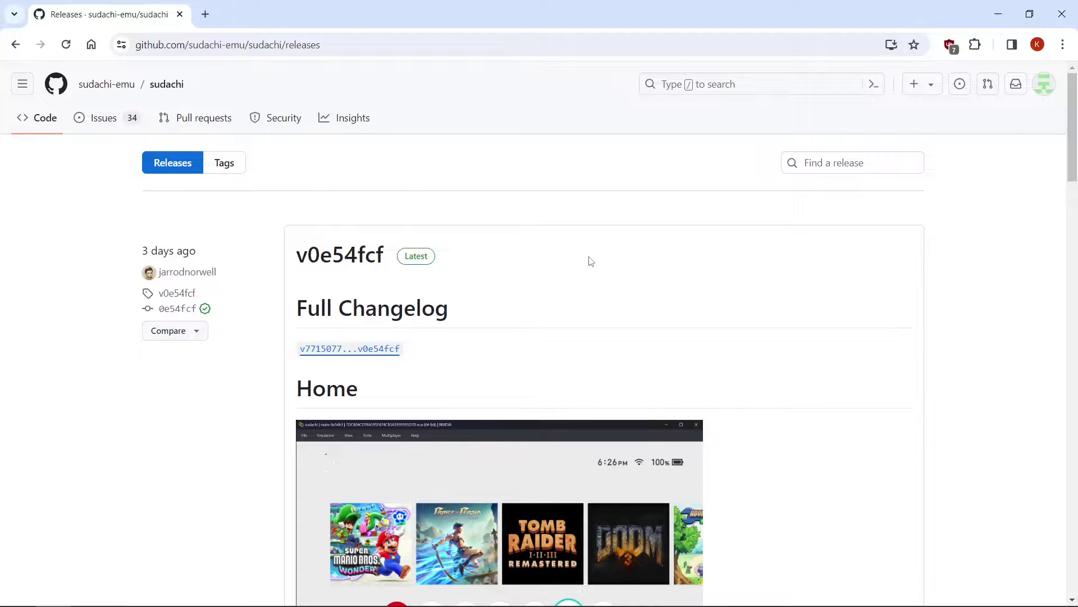
{"action": "scroll", "coordinate": [591, 261], "scroll_direction": "down", "scroll_amount": 12}
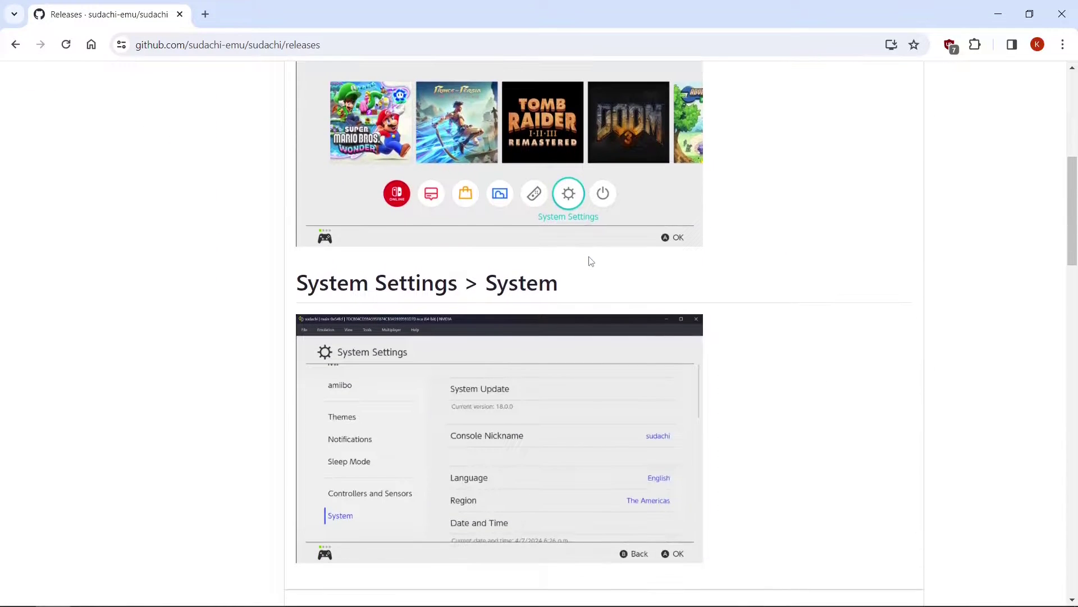
{"action": "scroll", "coordinate": [589, 256], "scroll_direction": "down", "scroll_amount": 1}
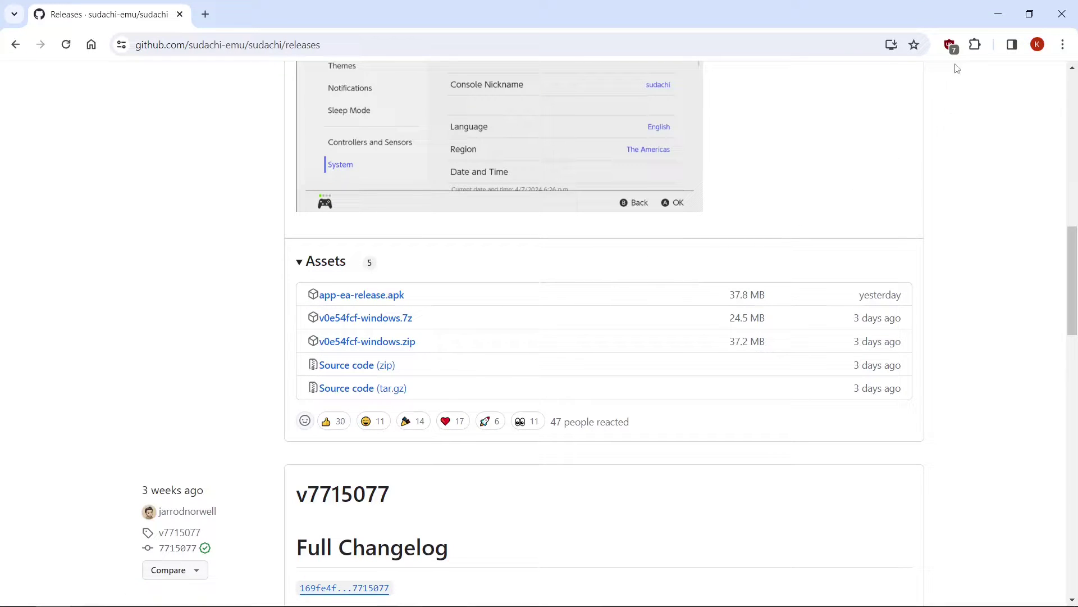
Minimize Chrome and inspect the Firmware and keys folders and the v0e54fcf.7z archive on the desktop.
{"action": "left_click", "coordinate": [994, 20]}
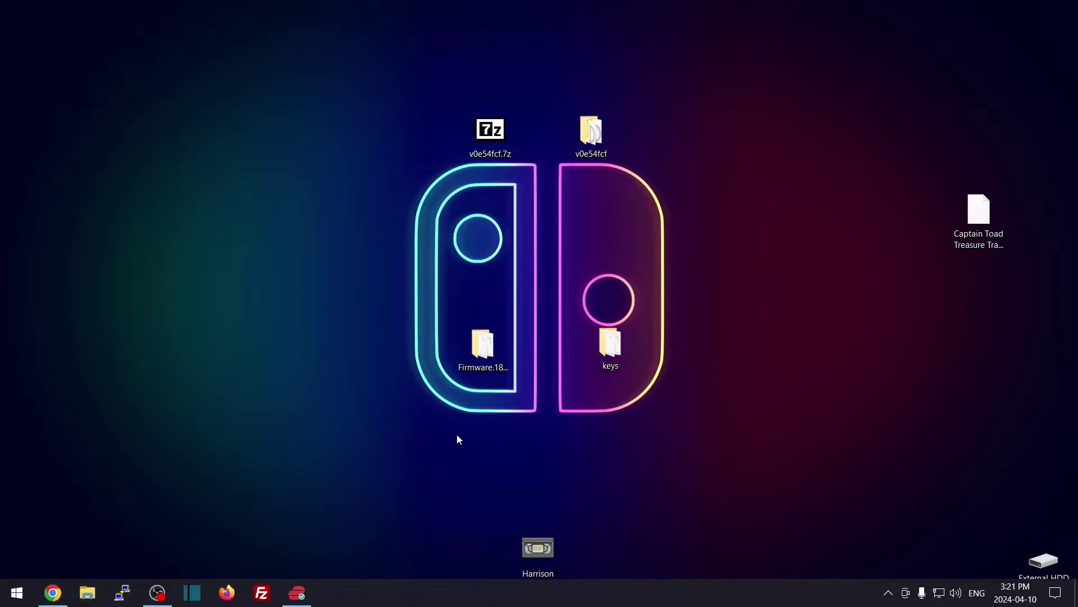
{"action": "left_click", "coordinate": [482, 349]}
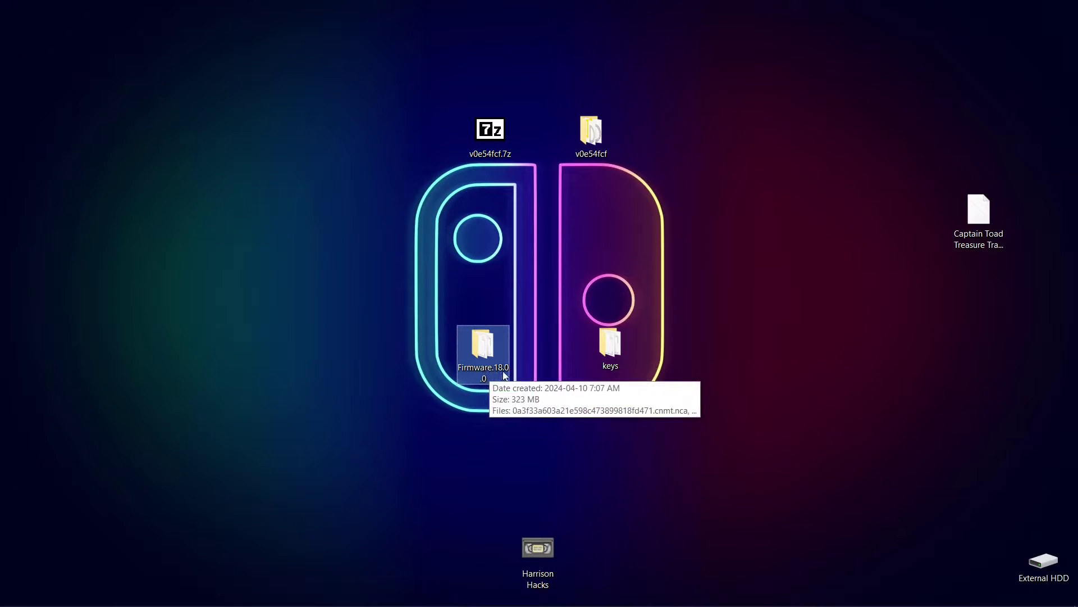
{"action": "left_click", "coordinate": [619, 354]}
{"action": "mouse_move", "coordinate": [616, 350]}
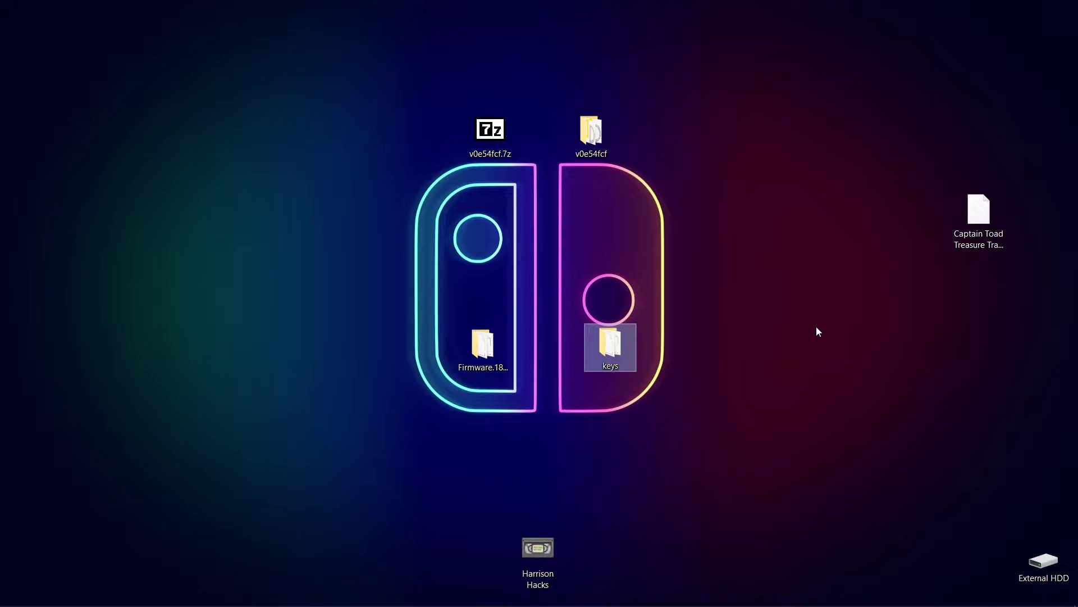
{"action": "left_click", "coordinate": [488, 152]}
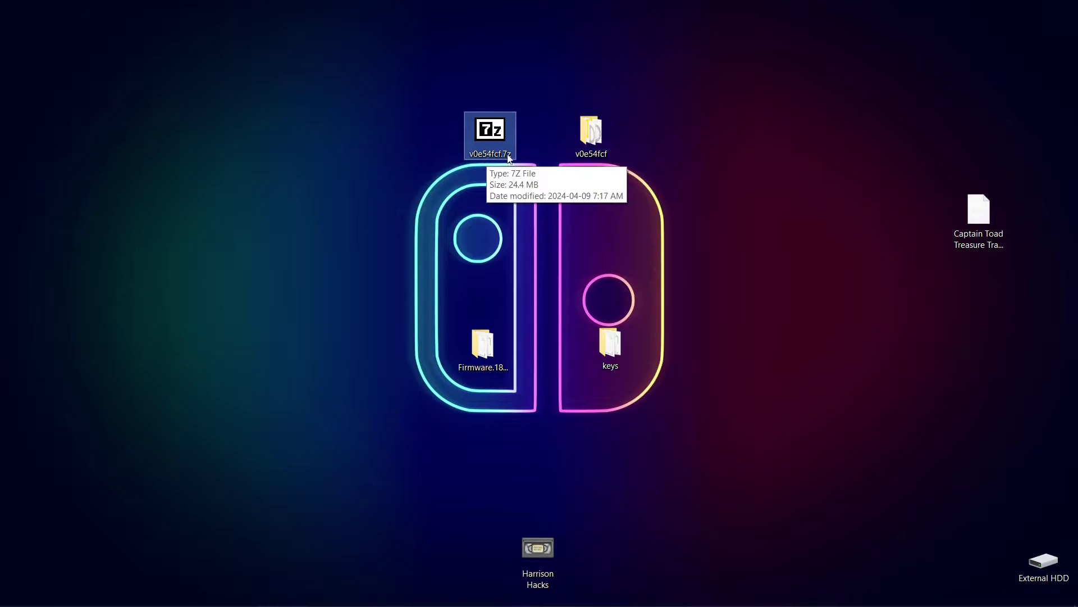
Extract v0e54fcf.7z with 7-Zip into a v0e54fcf folder on the desktop.
{"action": "right_click", "coordinate": [483, 128]}
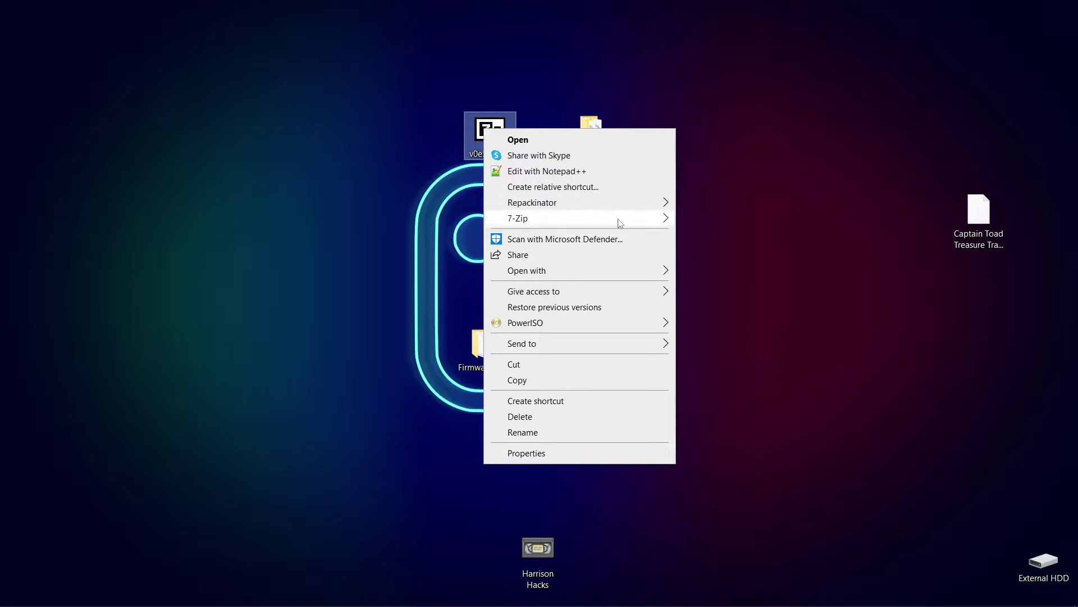
{"action": "mouse_move", "coordinate": [620, 223]}
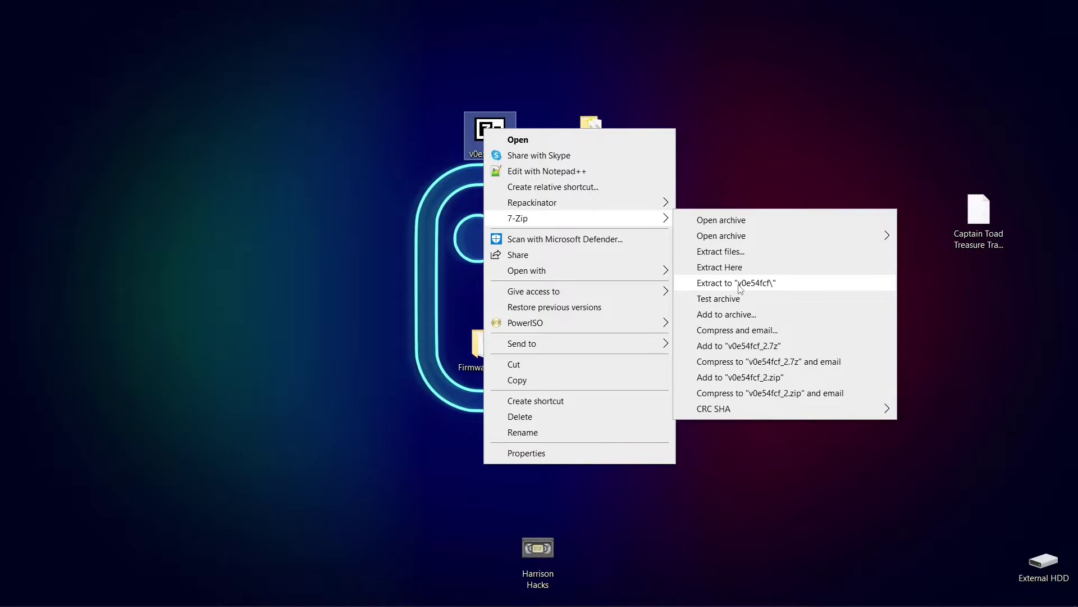
{"action": "left_click", "coordinate": [758, 158]}
Rename the extracted v0e54fcf folder to sudachi.
{"action": "left_click", "coordinate": [595, 158]}
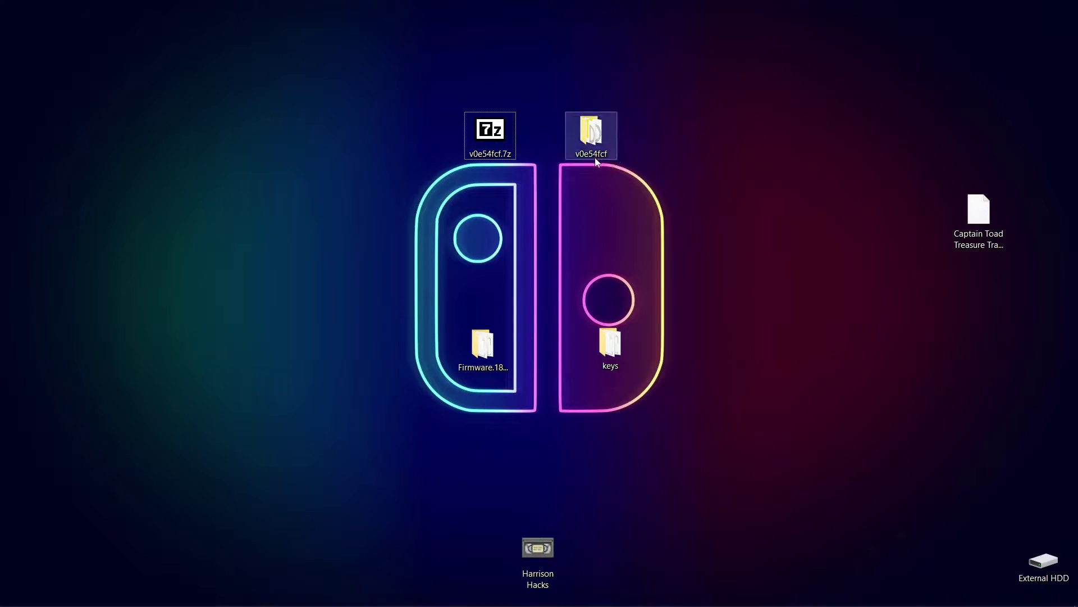
{"action": "left_click", "coordinate": [490, 159]}
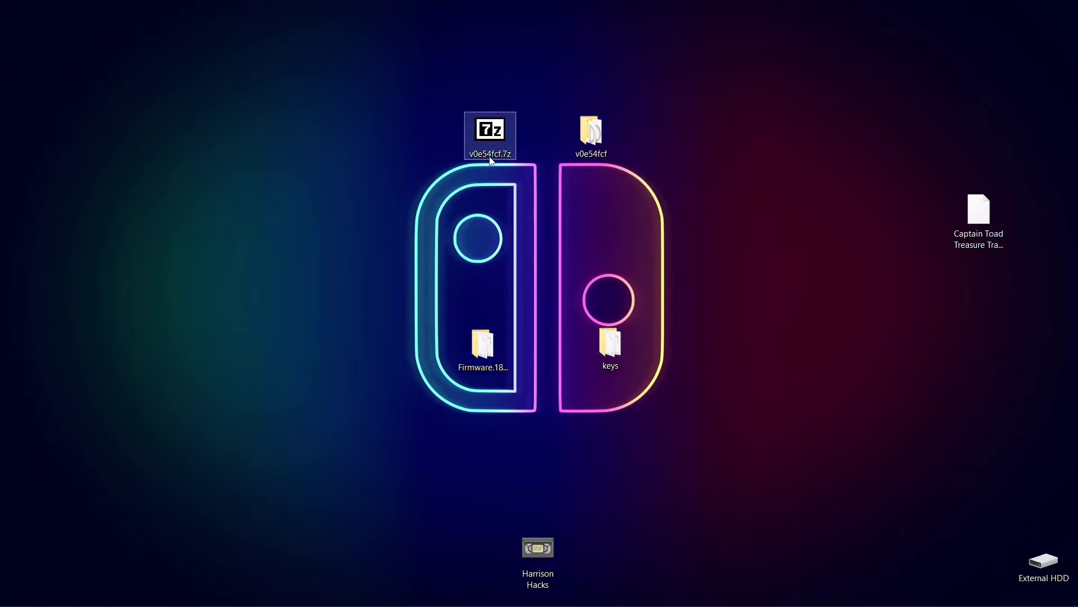
{"action": "left_click", "coordinate": [594, 157]}
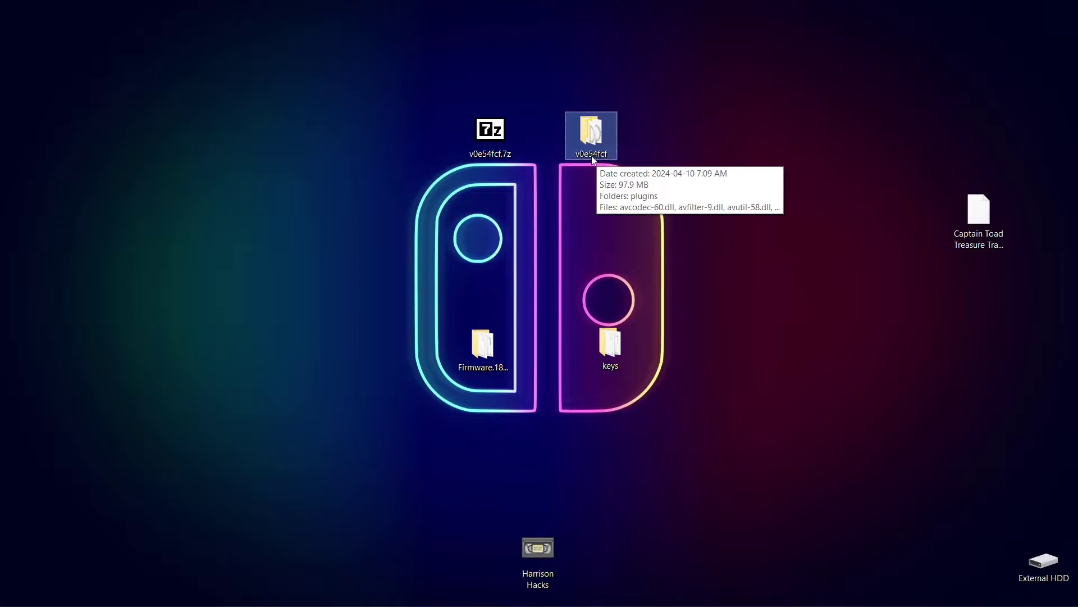
{"action": "right_click", "coordinate": [593, 158]}
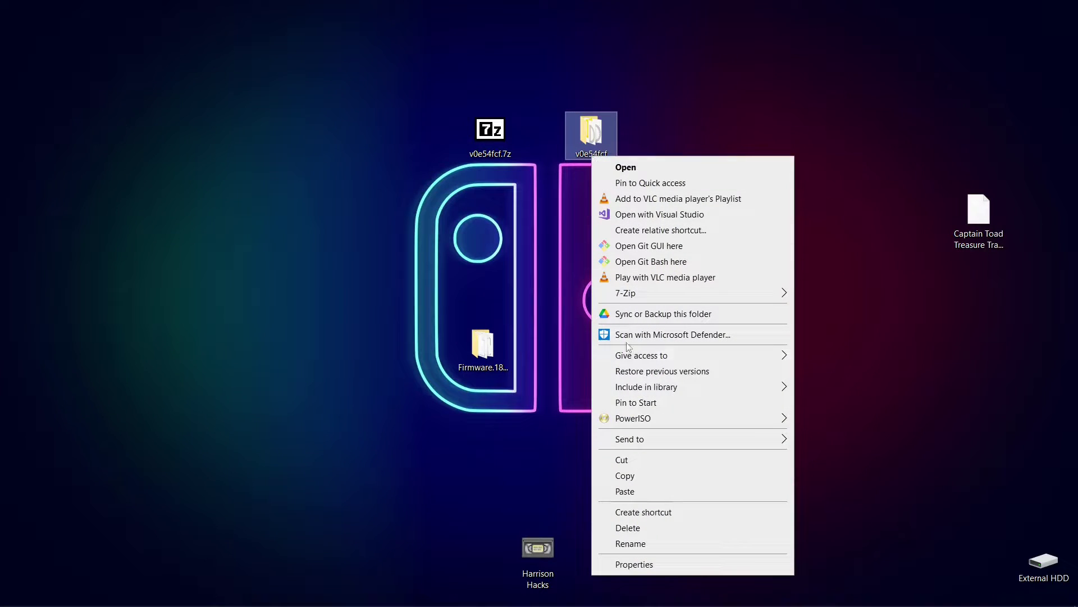
{"action": "left_click", "coordinate": [619, 541]}
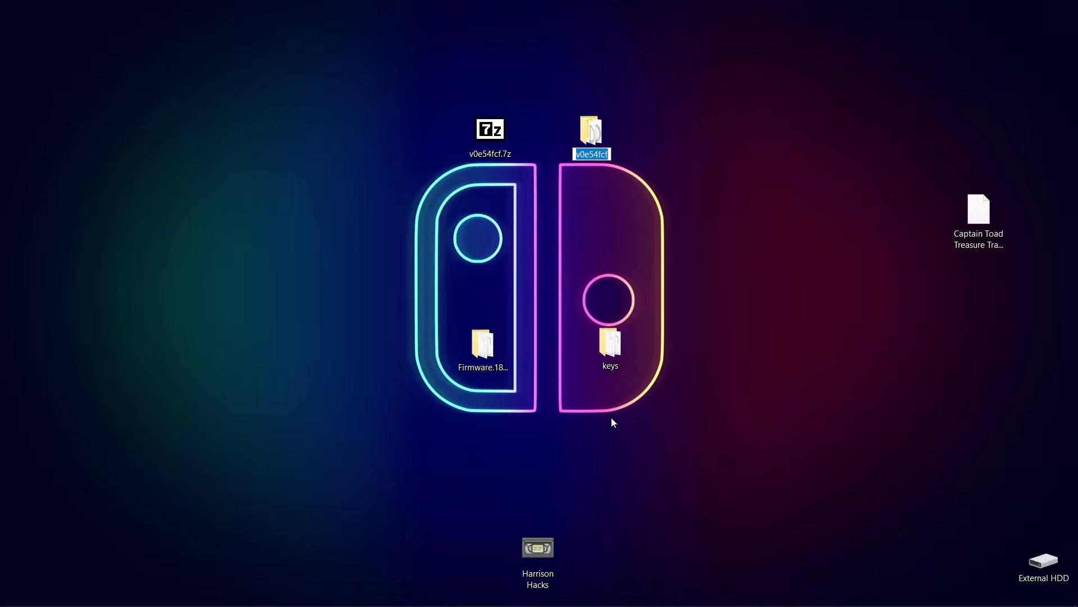
{"action": "type", "text": "sudachi"}
{"action": "key", "text": "Return"}
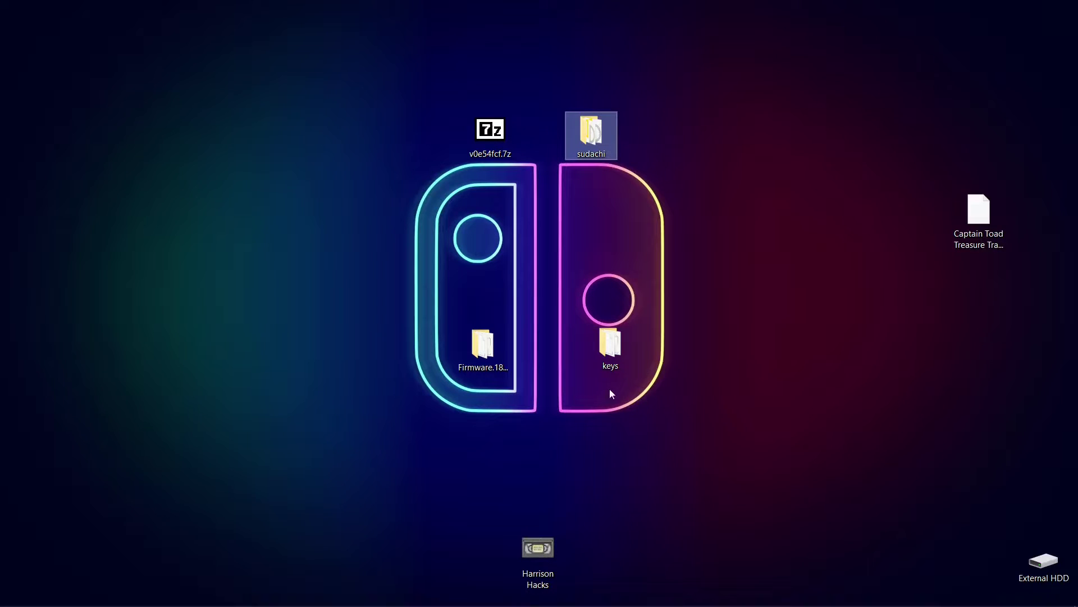
Open the sudachi folder and create a new folder named user inside it.
{"action": "double_click", "coordinate": [595, 143]}
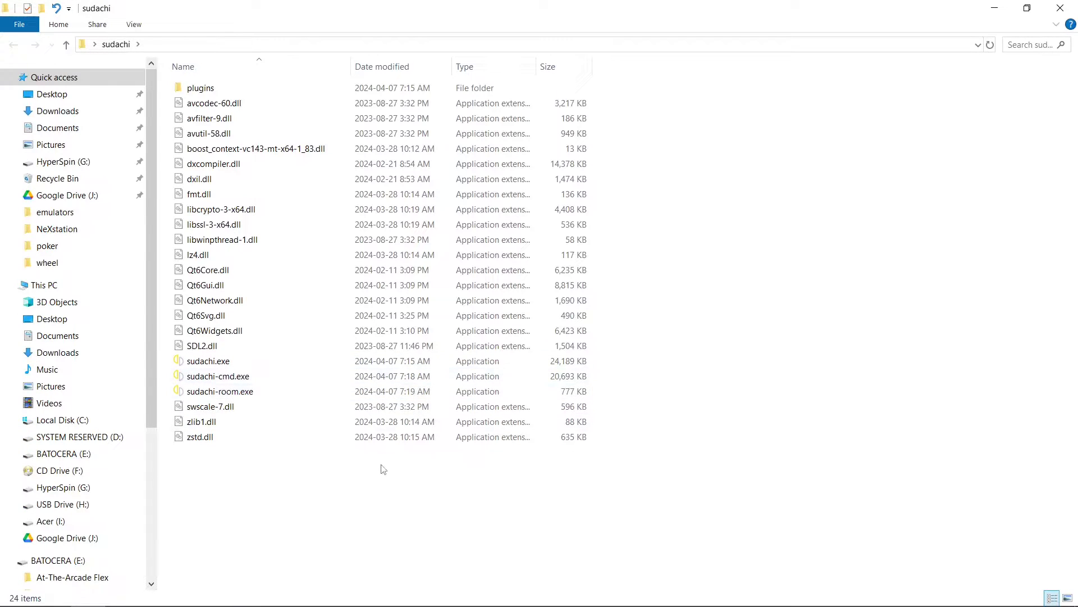
{"action": "right_click", "coordinate": [293, 514]}
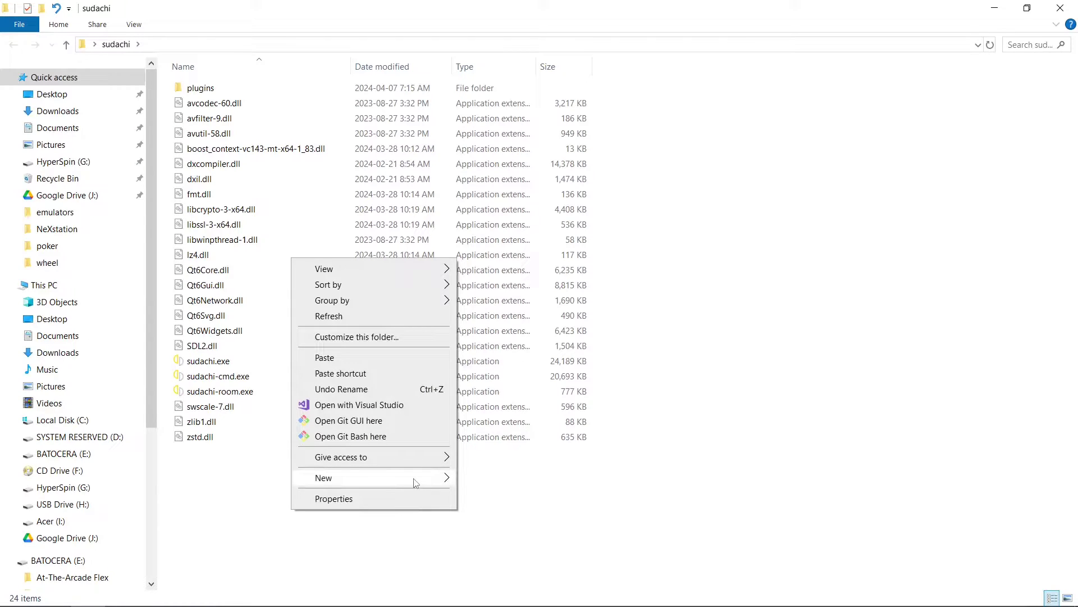
{"action": "mouse_move", "coordinate": [415, 482]}
{"action": "left_click", "coordinate": [489, 330]}
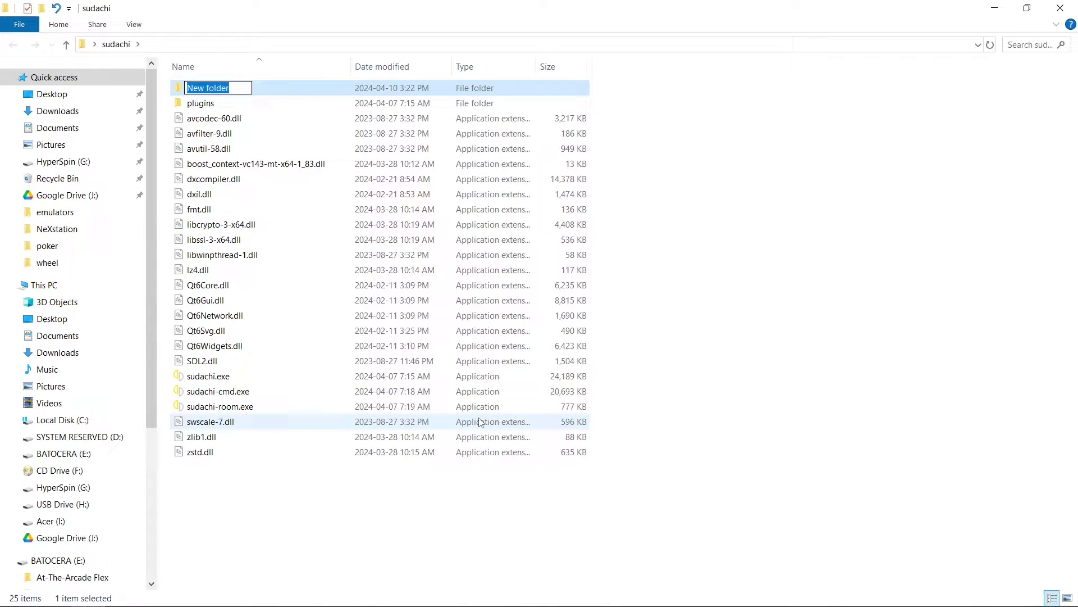
{"action": "type", "text": "user"}
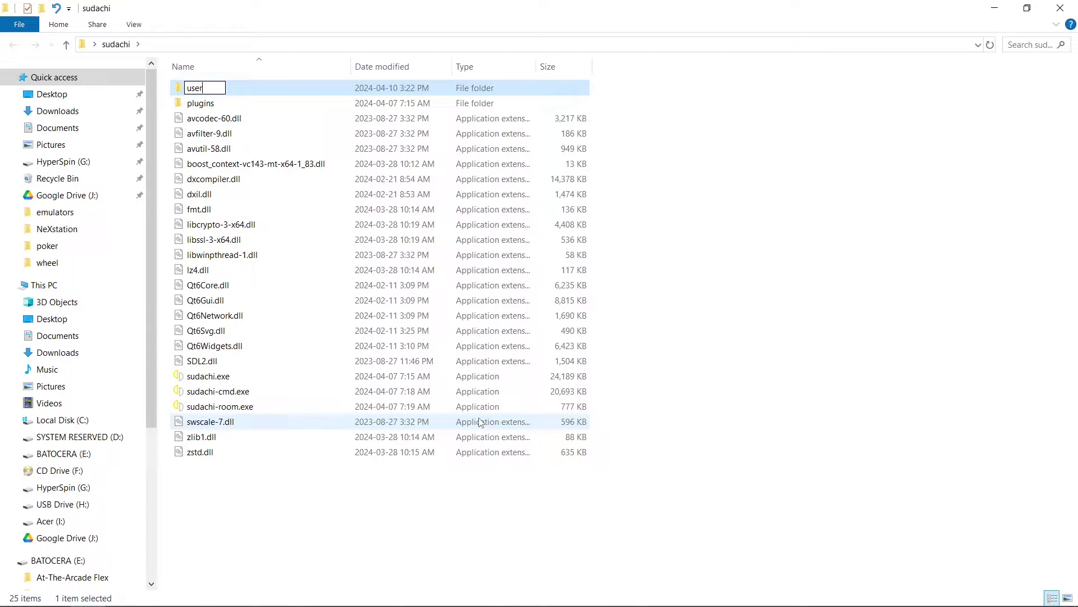
{"action": "key", "text": "Return"}
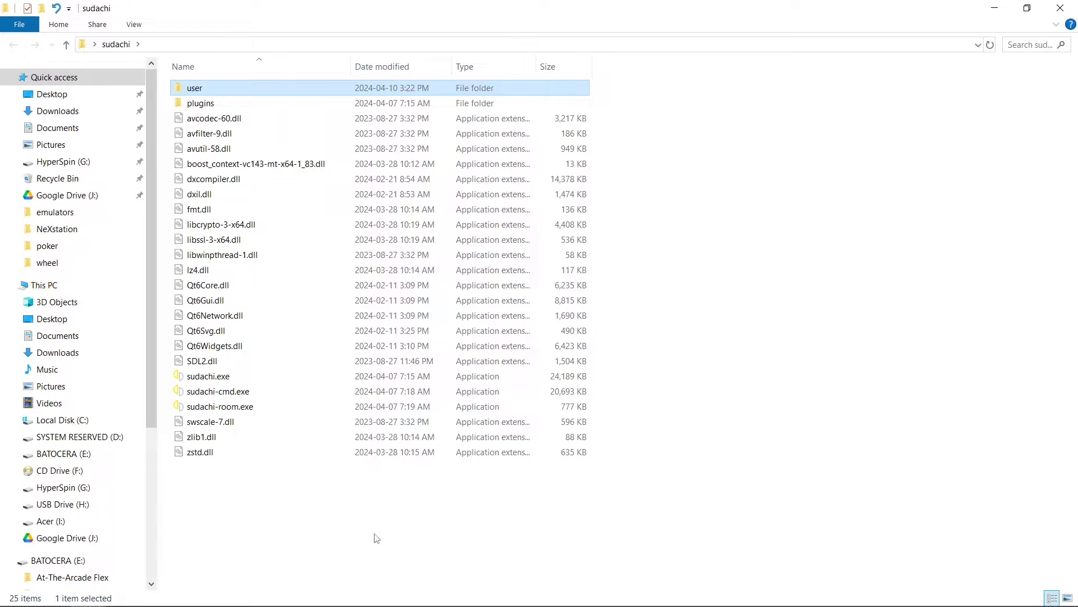
Create a second new folder named games inside sudachi.
{"action": "right_click", "coordinate": [369, 536]}
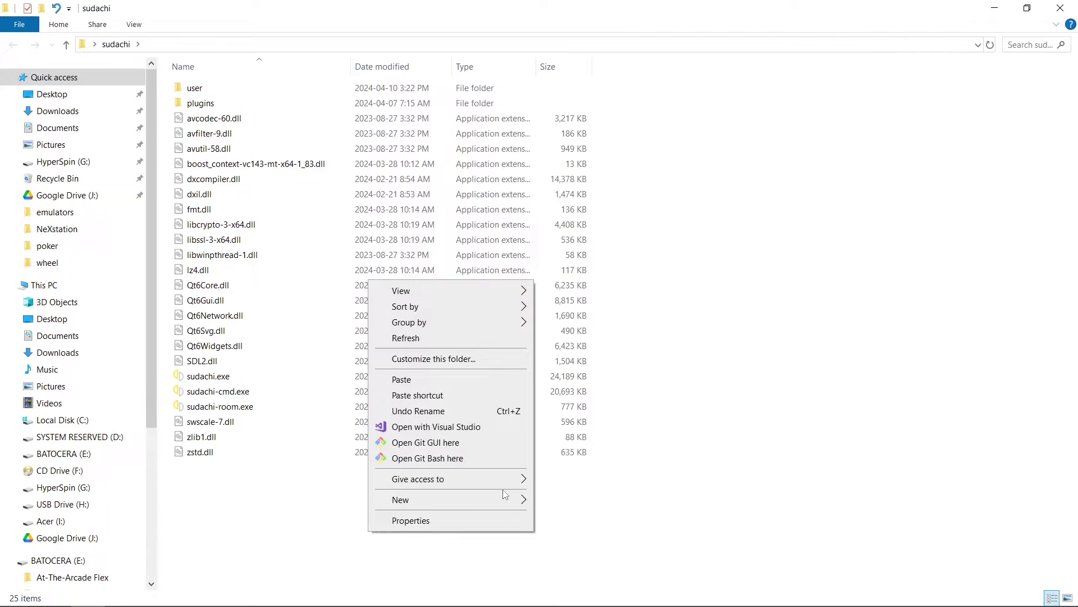
{"action": "mouse_move", "coordinate": [505, 500]}
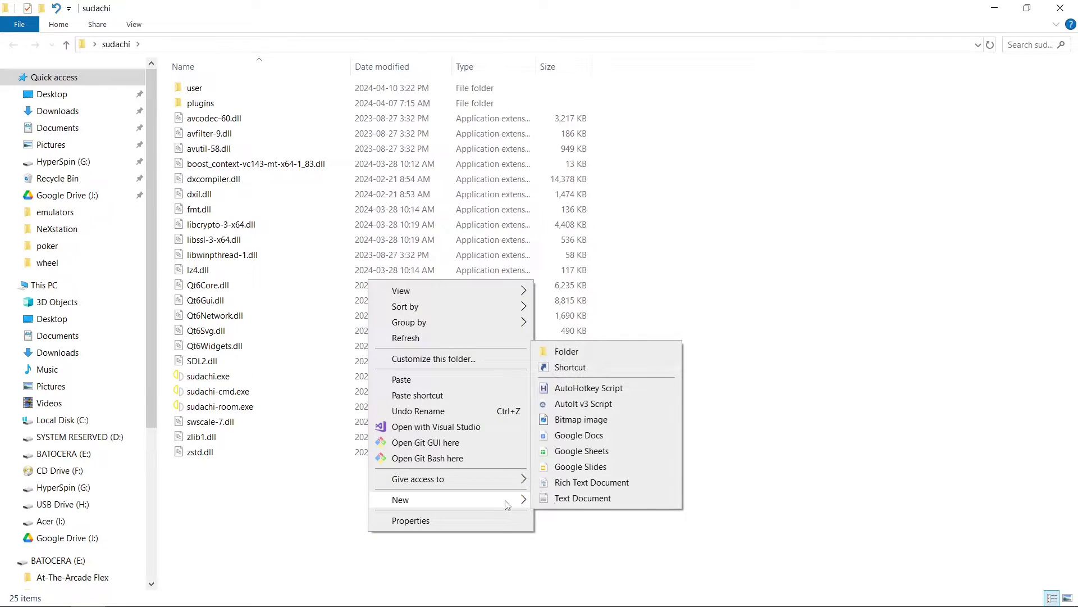
{"action": "left_click", "coordinate": [581, 357]}
{"action": "type", "text": "gan"}
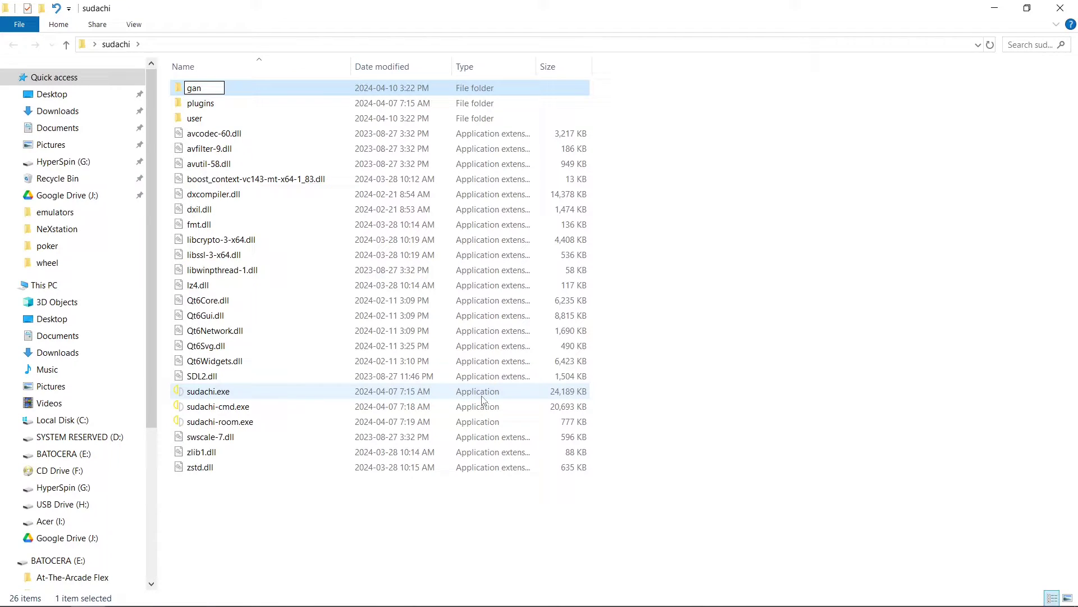
{"action": "key", "text": "BackSpace"}
{"action": "type", "text": "mes"}
{"action": "key", "text": "Return"}
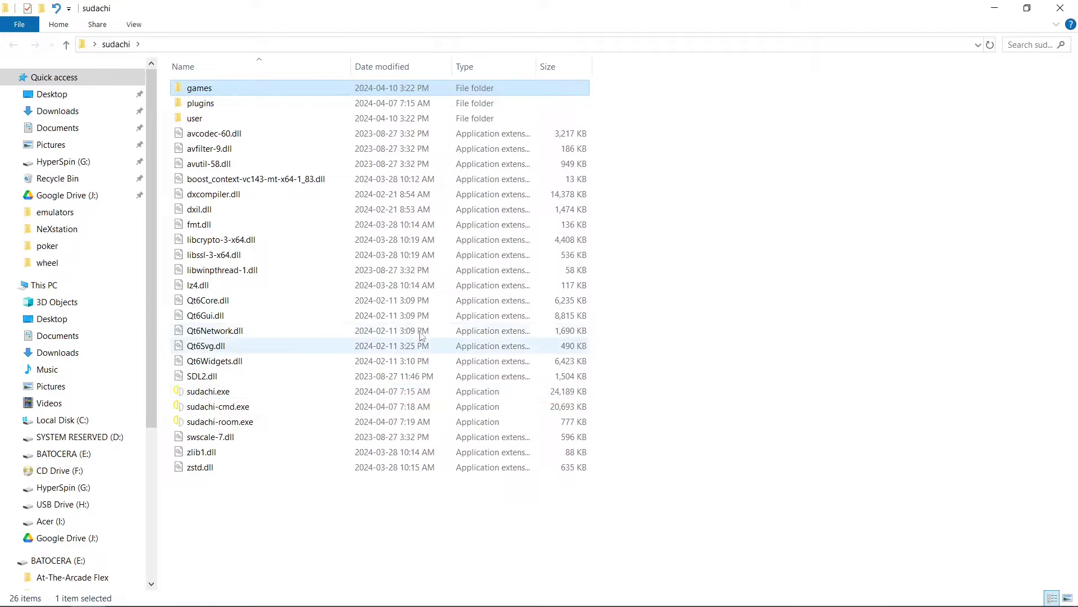
Drag Captain Toad Treasure Tracker.nsp from the desktop into the games folder, then return to sudachi.
{"action": "left_click", "coordinate": [1027, 9]}
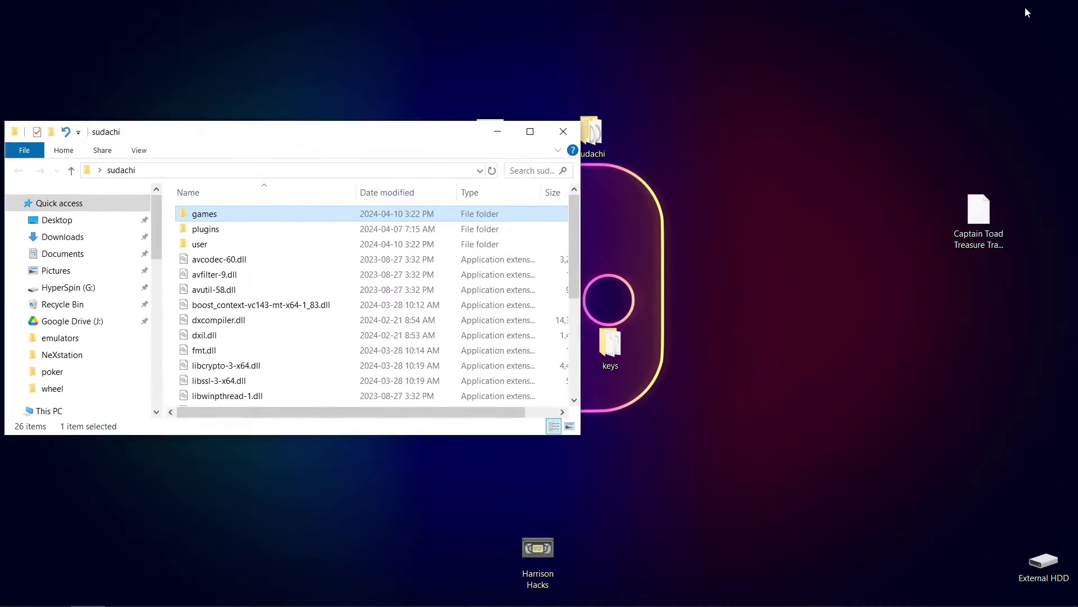
{"action": "double_click", "coordinate": [295, 214]}
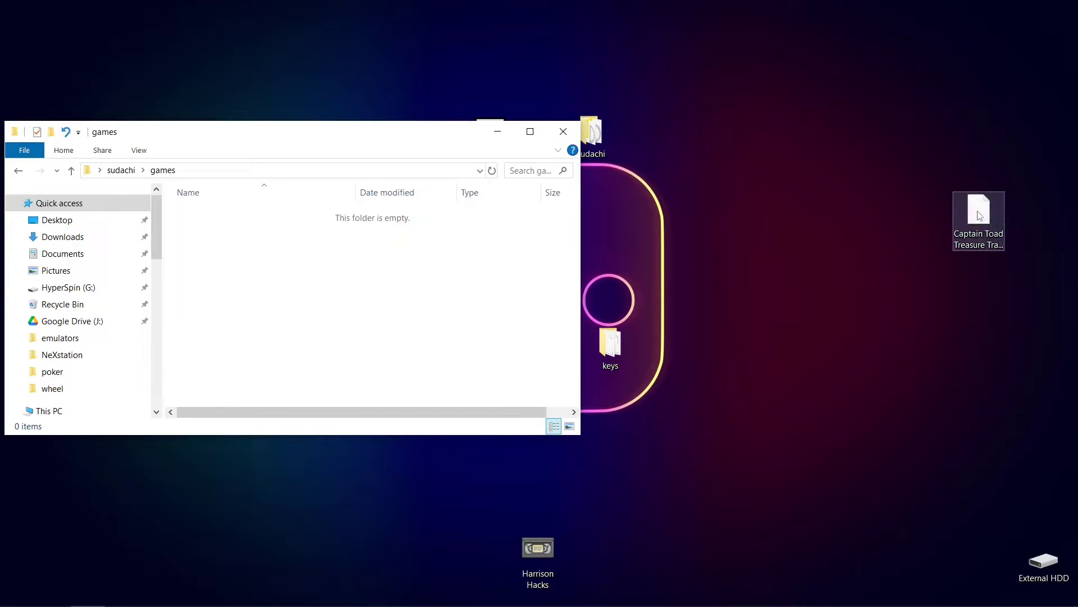
{"action": "left_click_drag", "start_coordinate": [980, 216], "coordinate": [378, 271]}
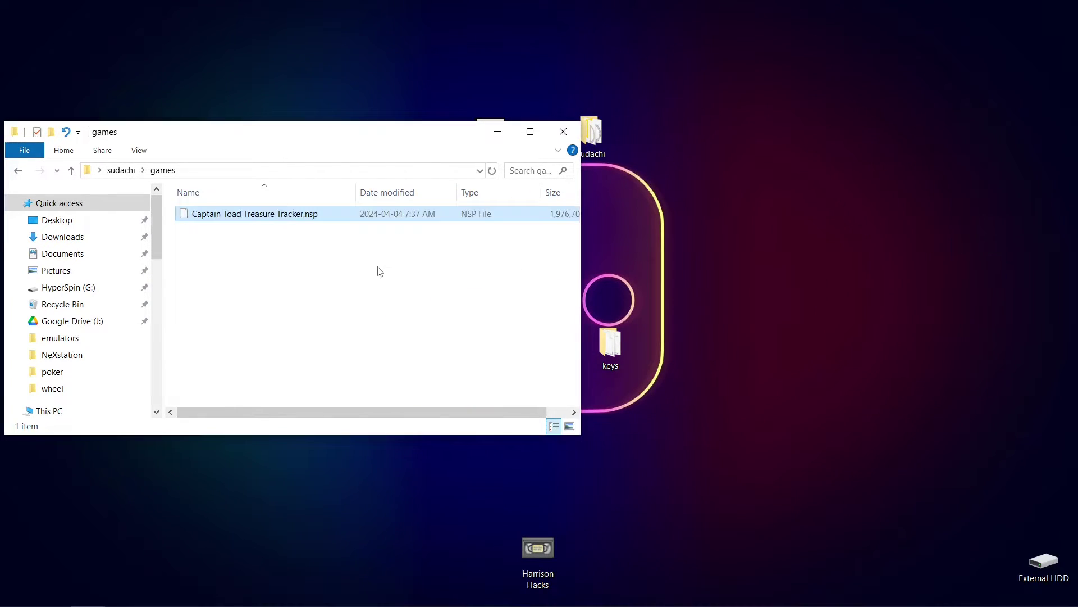
{"action": "left_click", "coordinate": [531, 131]}
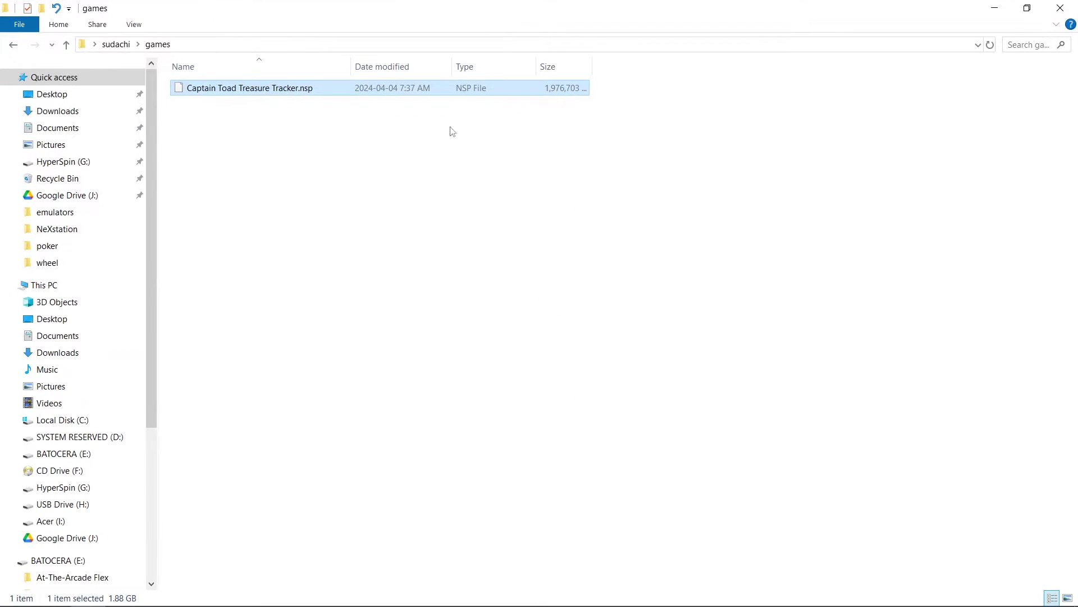
{"action": "left_click", "coordinate": [66, 45]}
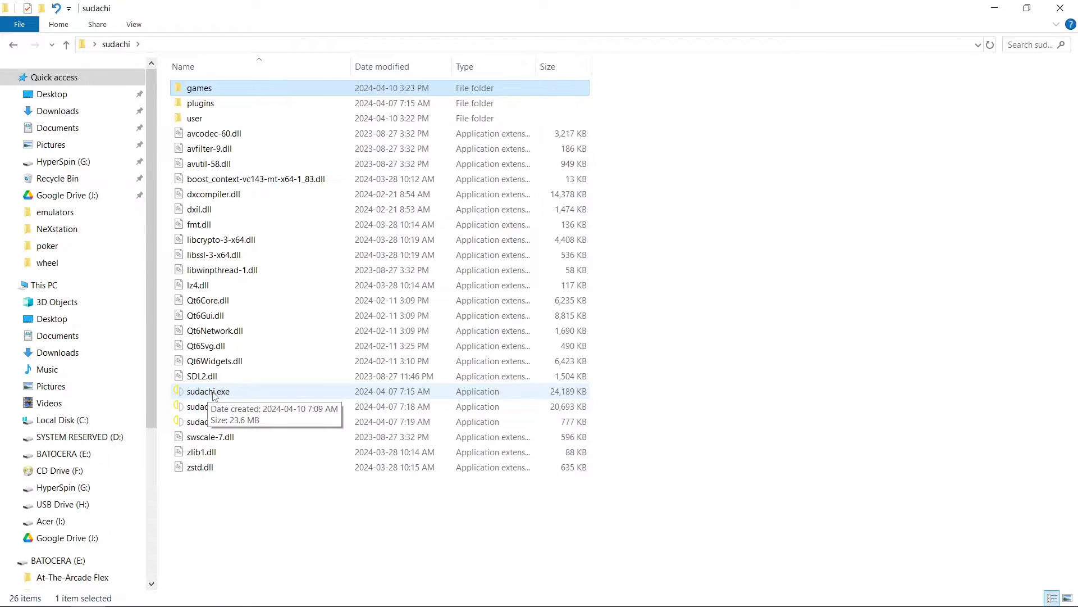
Launch sudachi.exe, dismiss the missing-keys warning and decline telemetry.
{"action": "double_click", "coordinate": [214, 395]}
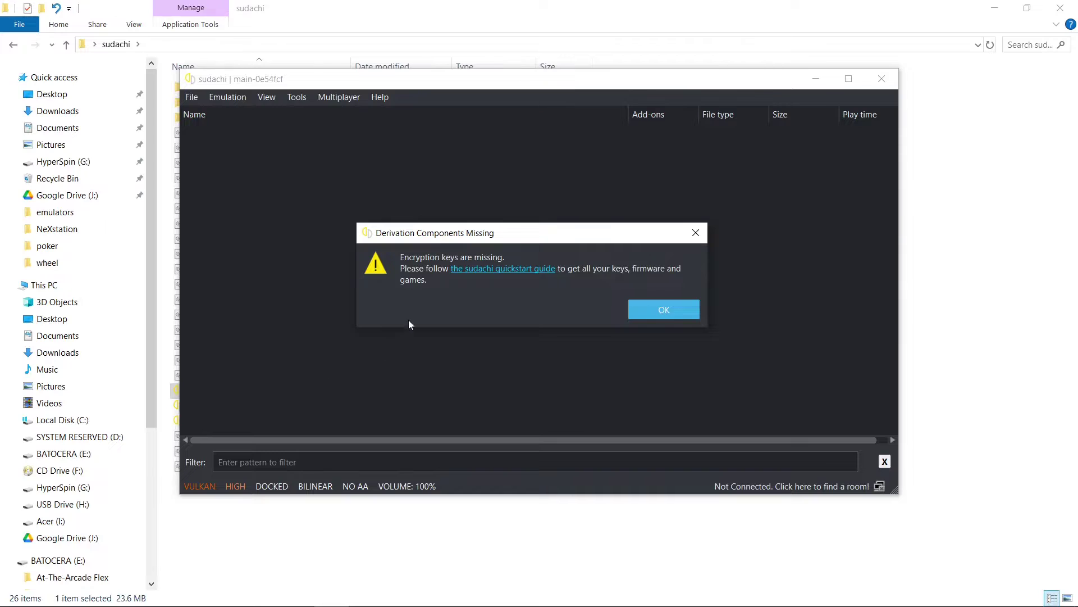
{"action": "left_click", "coordinate": [664, 309]}
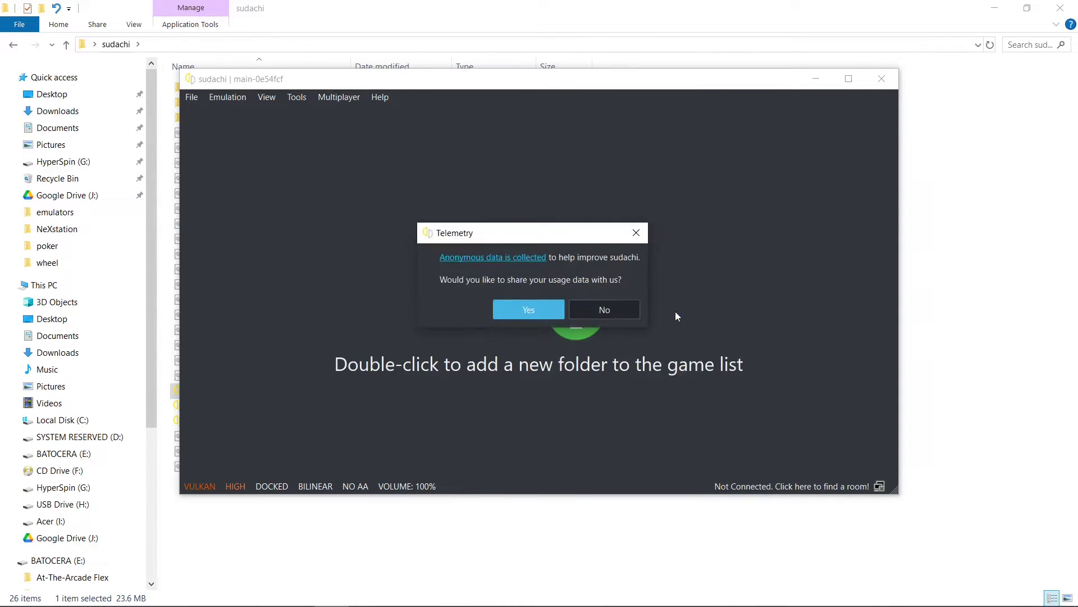
{"action": "left_click", "coordinate": [612, 310]}
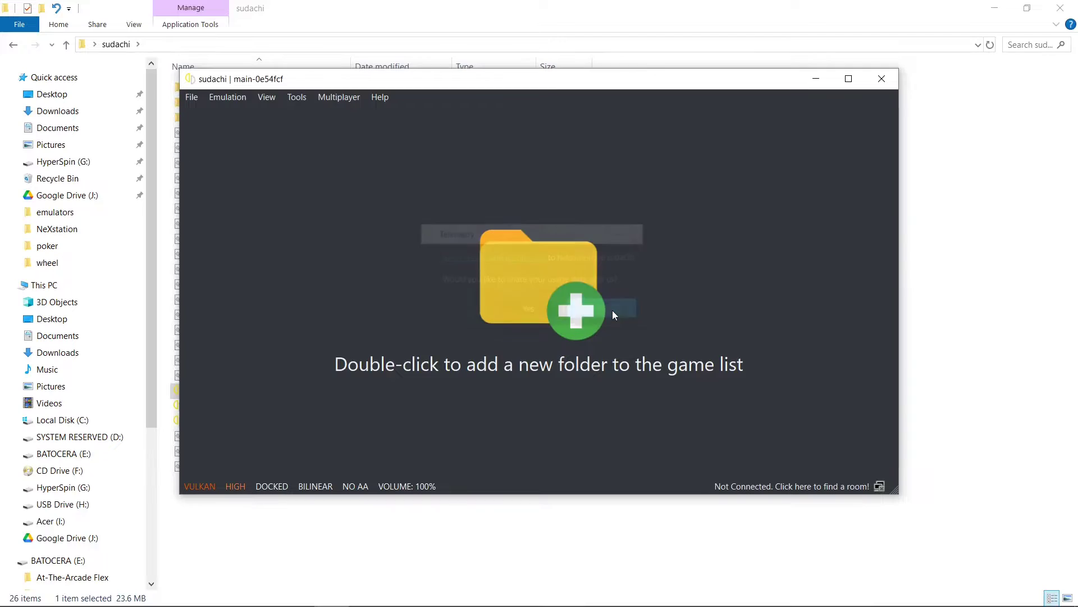
Add C:/Users/PC/Desktop/sudachi/games as a game directory.
{"action": "double_click", "coordinate": [530, 281]}
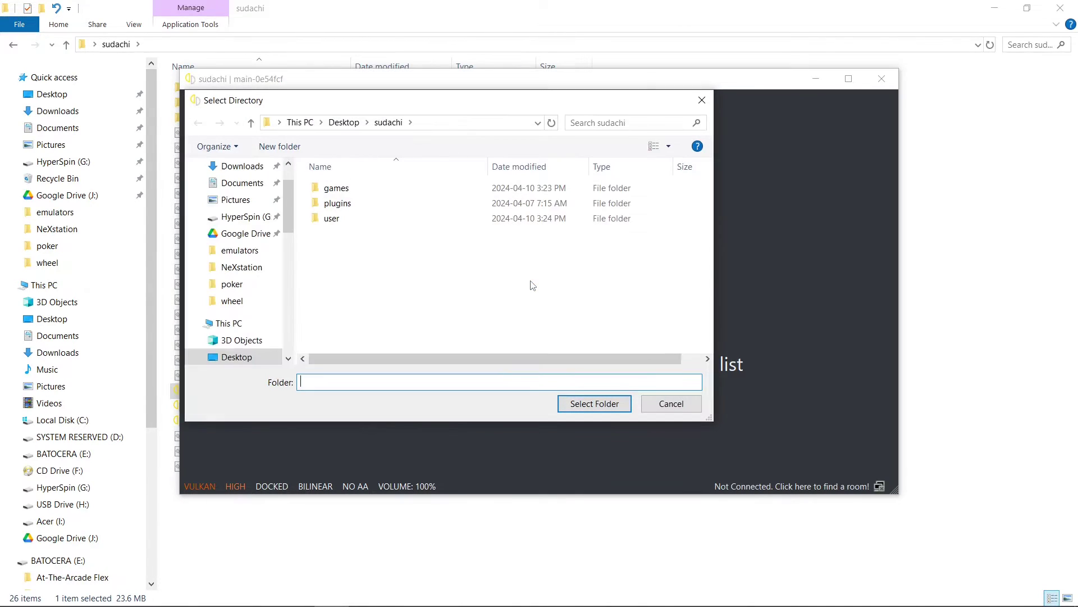
{"action": "left_click", "coordinate": [356, 191]}
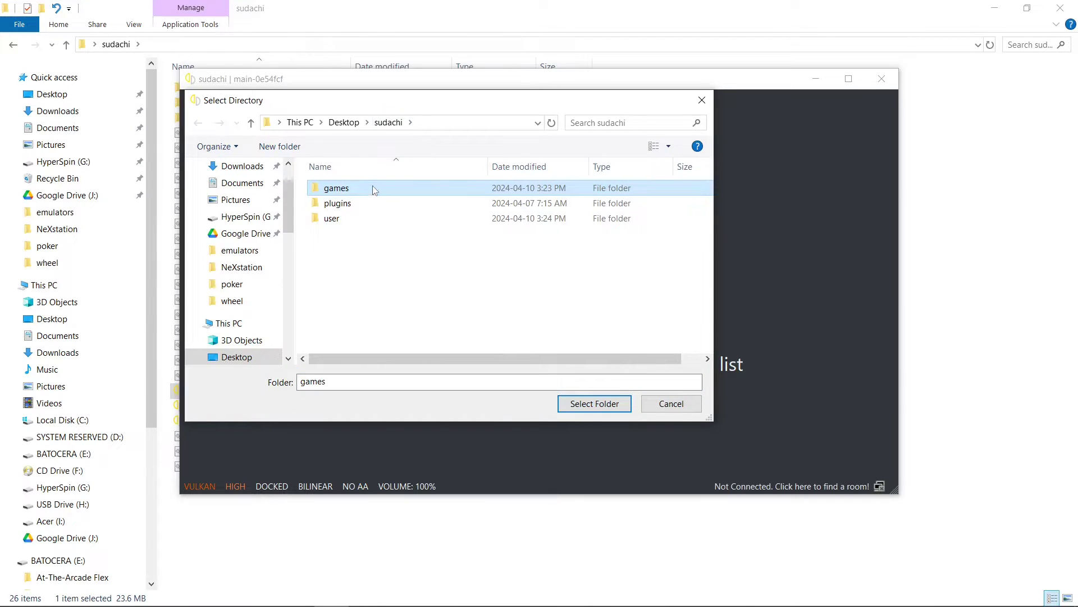
{"action": "double_click", "coordinate": [373, 187]}
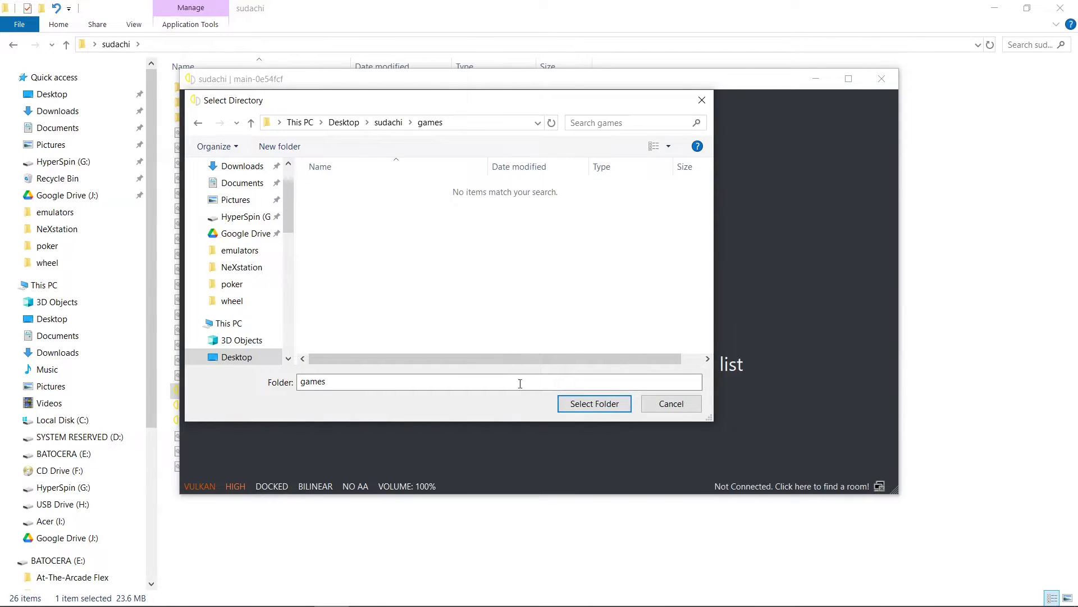
{"action": "left_click", "coordinate": [592, 403]}
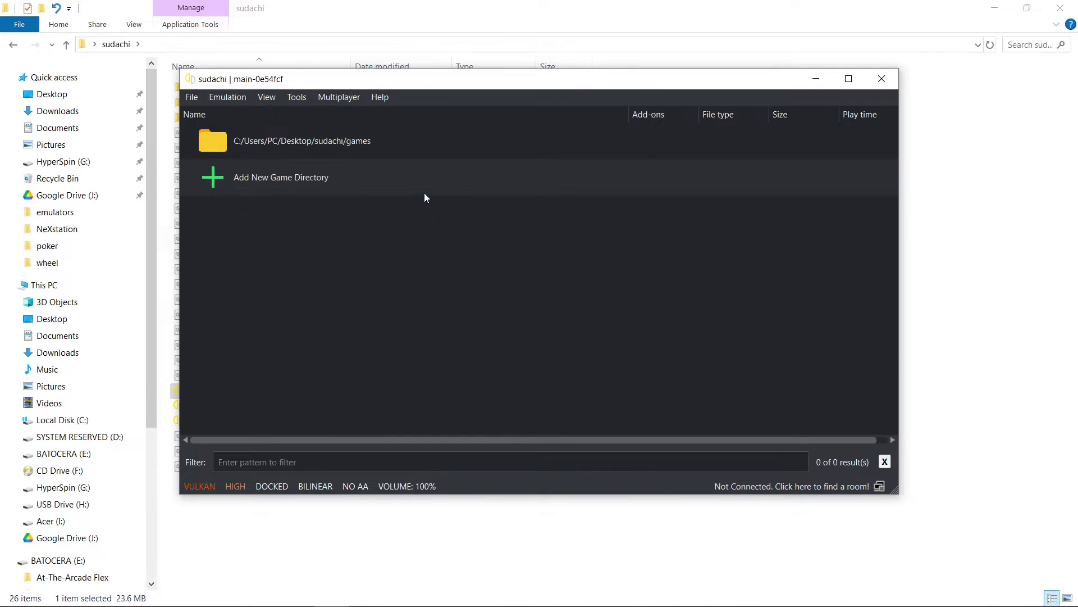
Install prod.keys from the desktop keys folder via Tools > Install Decryption Keys.
{"action": "left_click", "coordinate": [298, 97]}
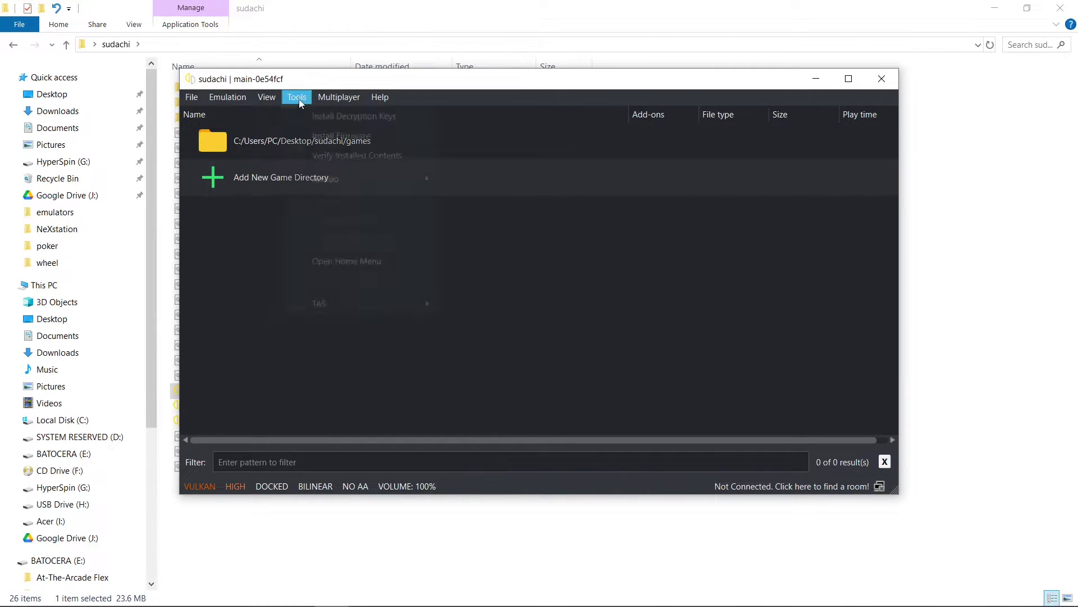
{"action": "left_click", "coordinate": [344, 122]}
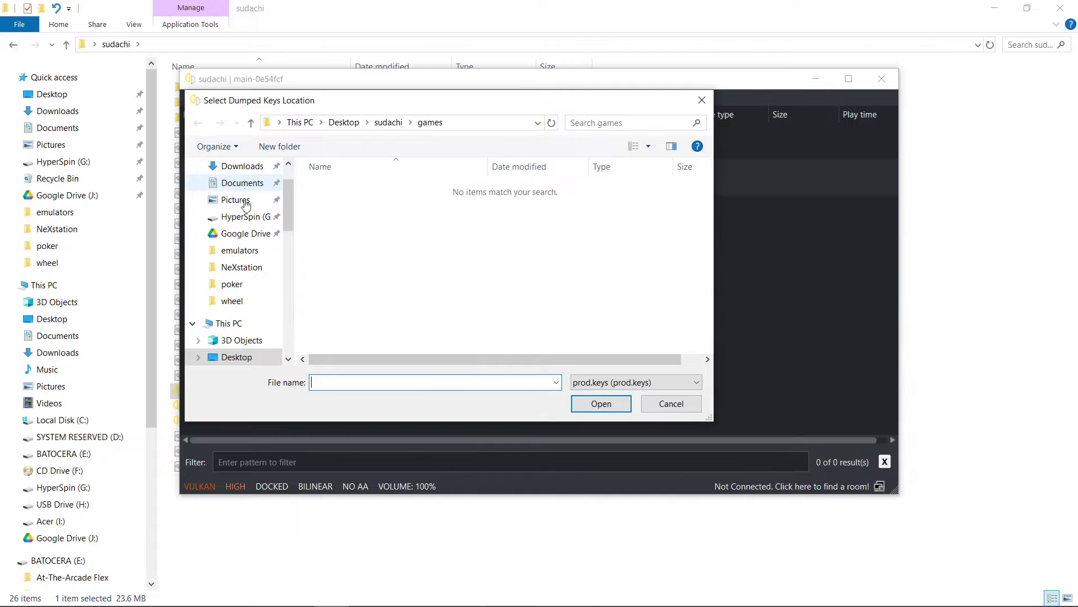
{"action": "left_click", "coordinate": [246, 359]}
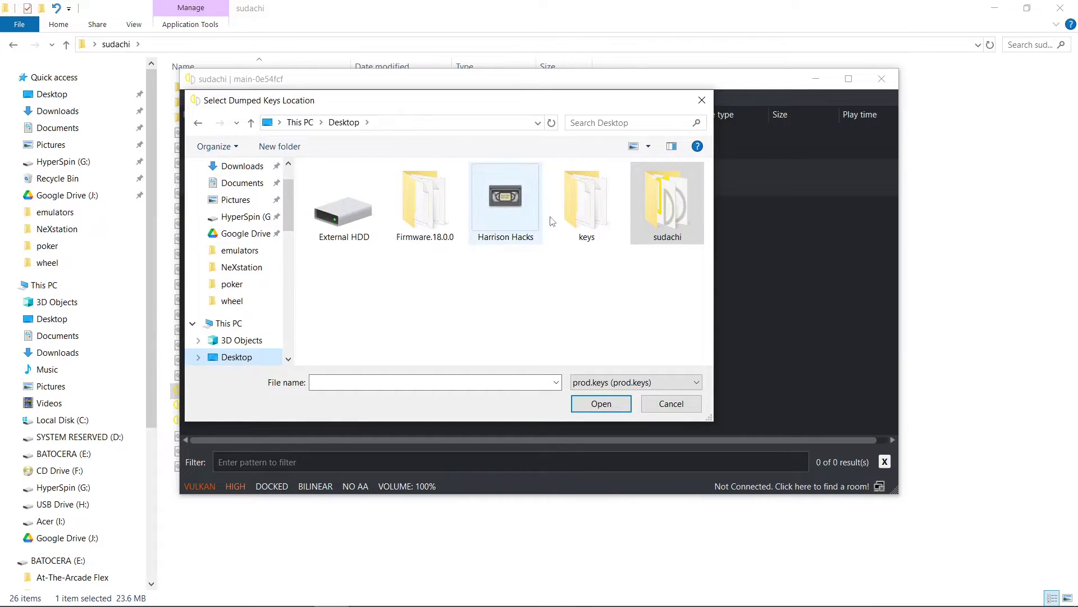
{"action": "double_click", "coordinate": [583, 205]}
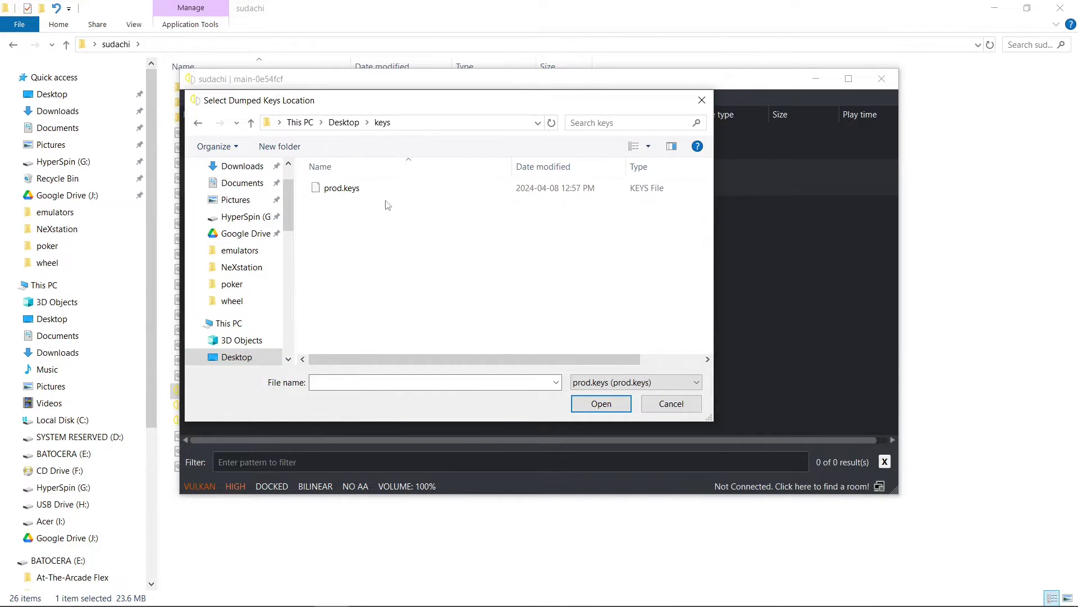
{"action": "left_click", "coordinate": [344, 189]}
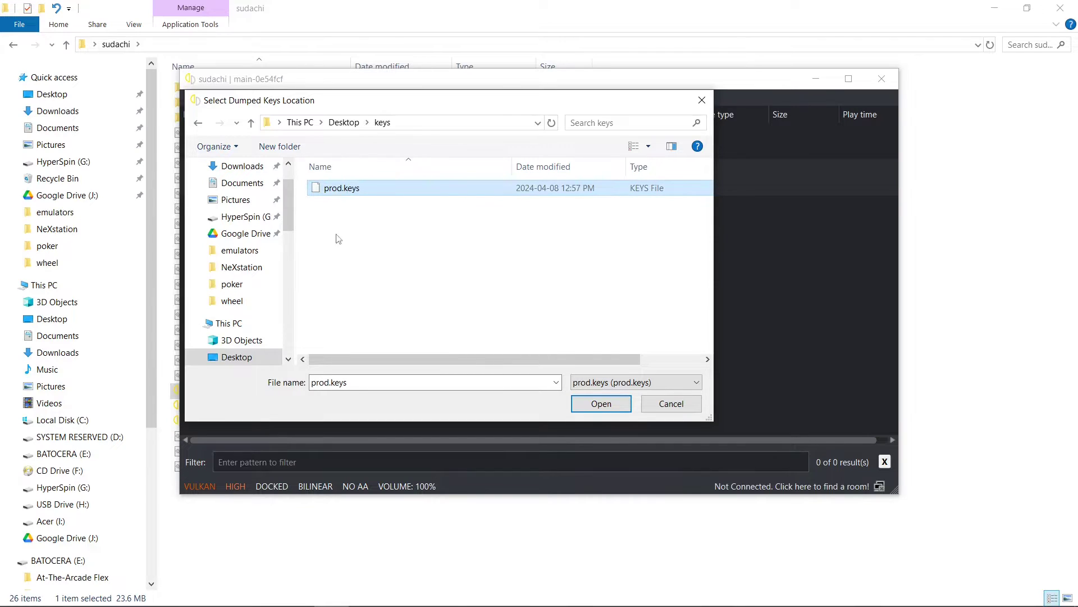
{"action": "left_click", "coordinate": [594, 402]}
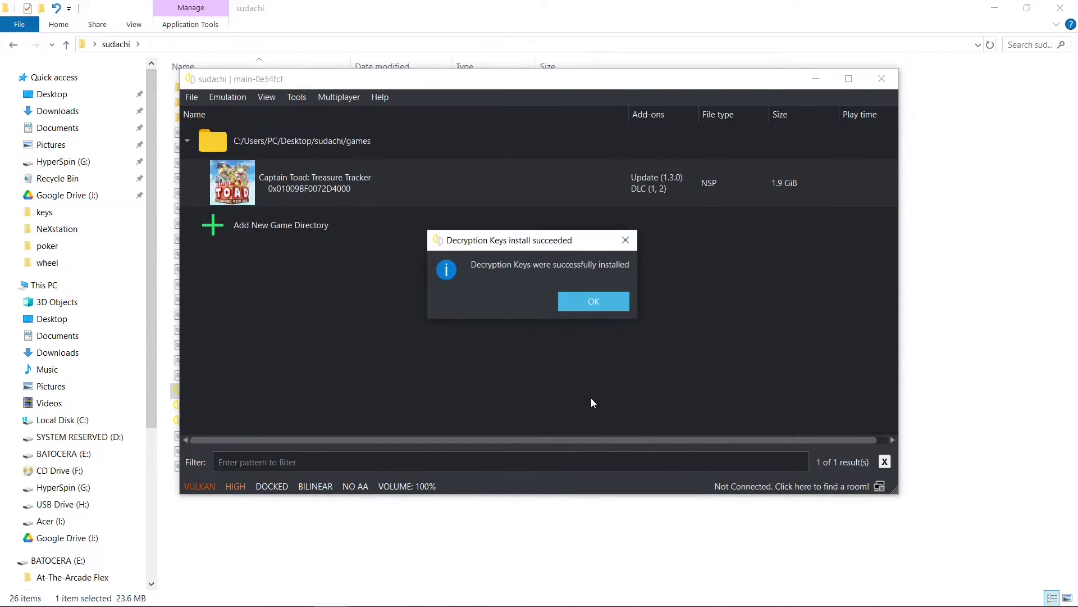
{"action": "left_click", "coordinate": [591, 302]}
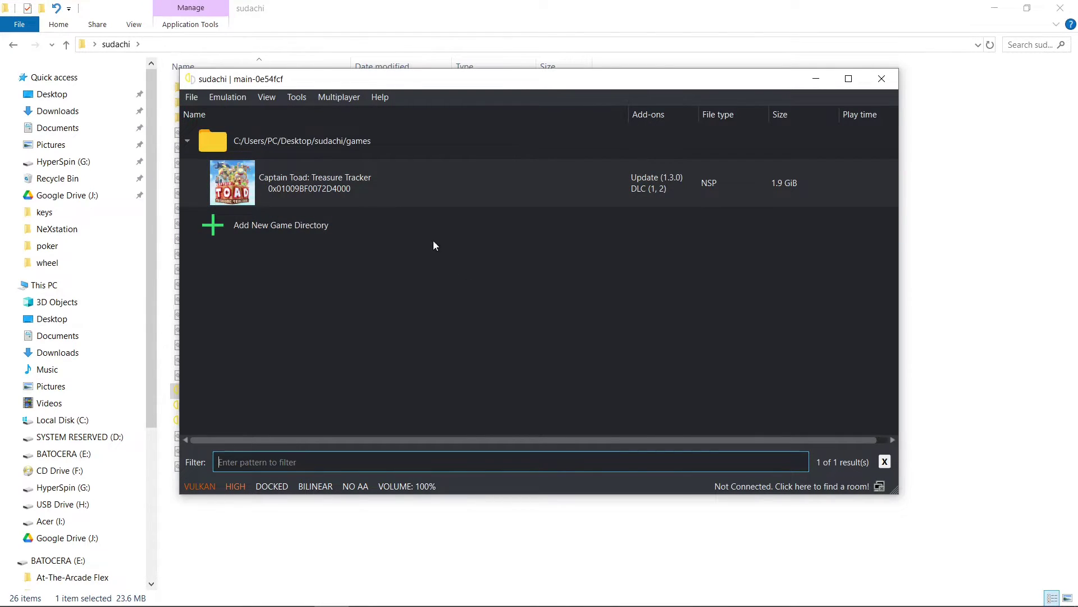
Install firmware 18.0.0 from the desktop Firmware.18.0.0 folder via Tools.
{"action": "left_click", "coordinate": [297, 98]}
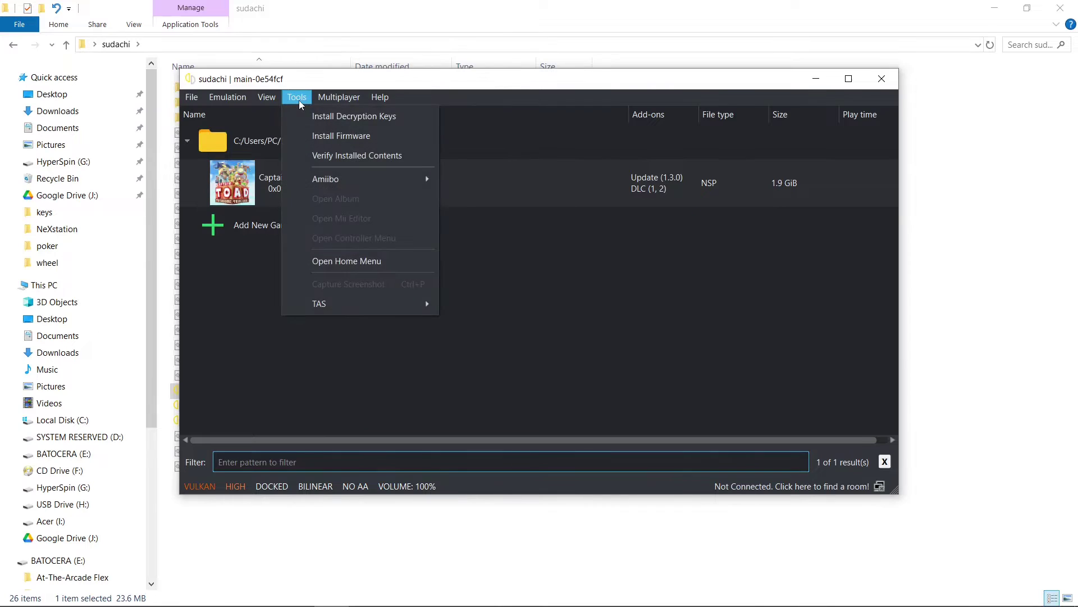
{"action": "left_click", "coordinate": [330, 136]}
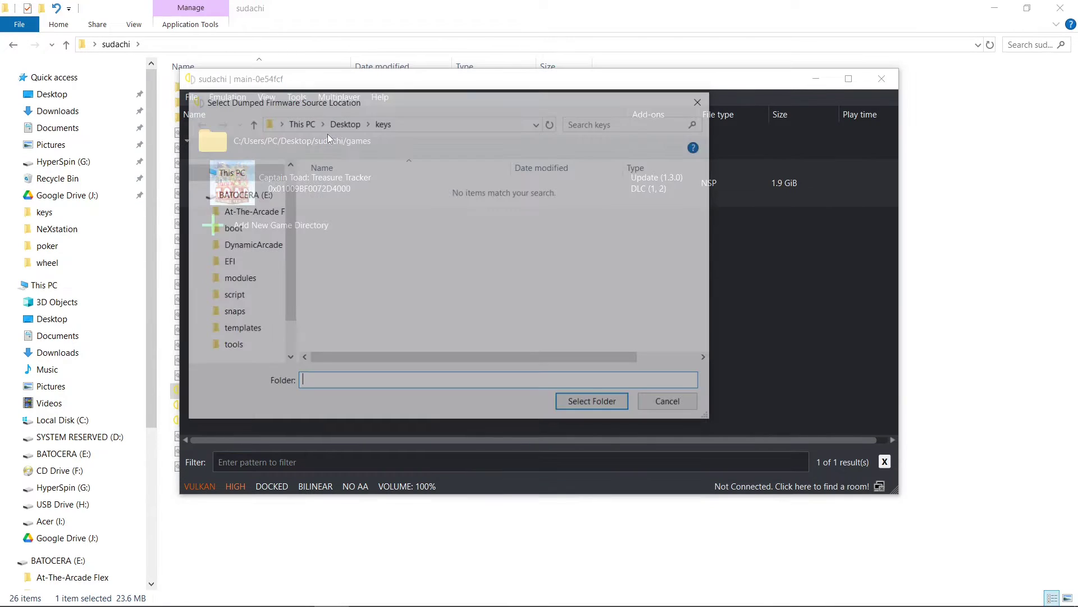
{"action": "left_click", "coordinate": [251, 124]}
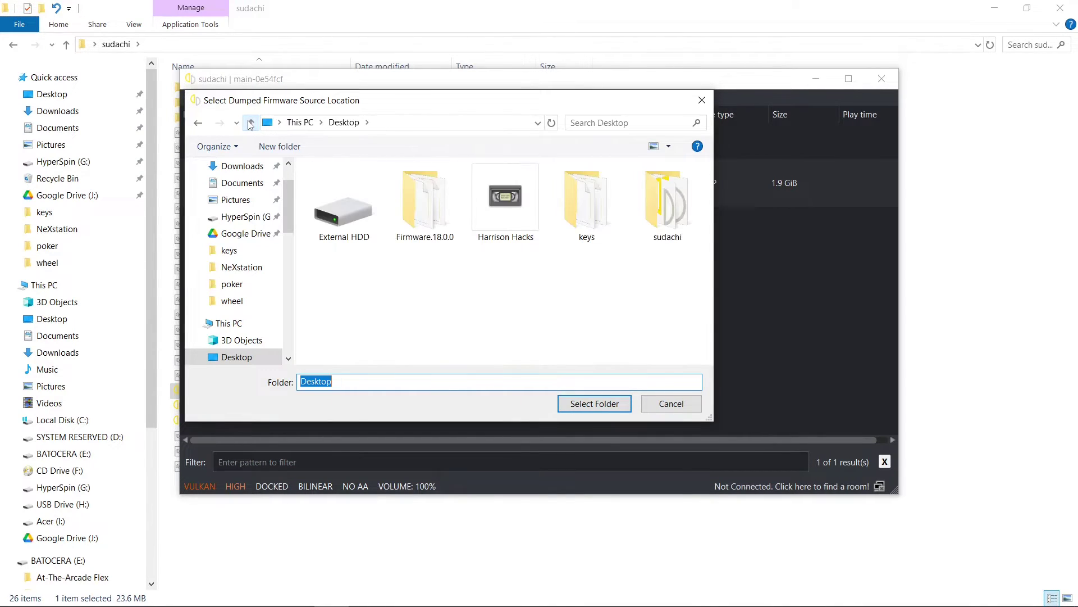
{"action": "double_click", "coordinate": [412, 203]}
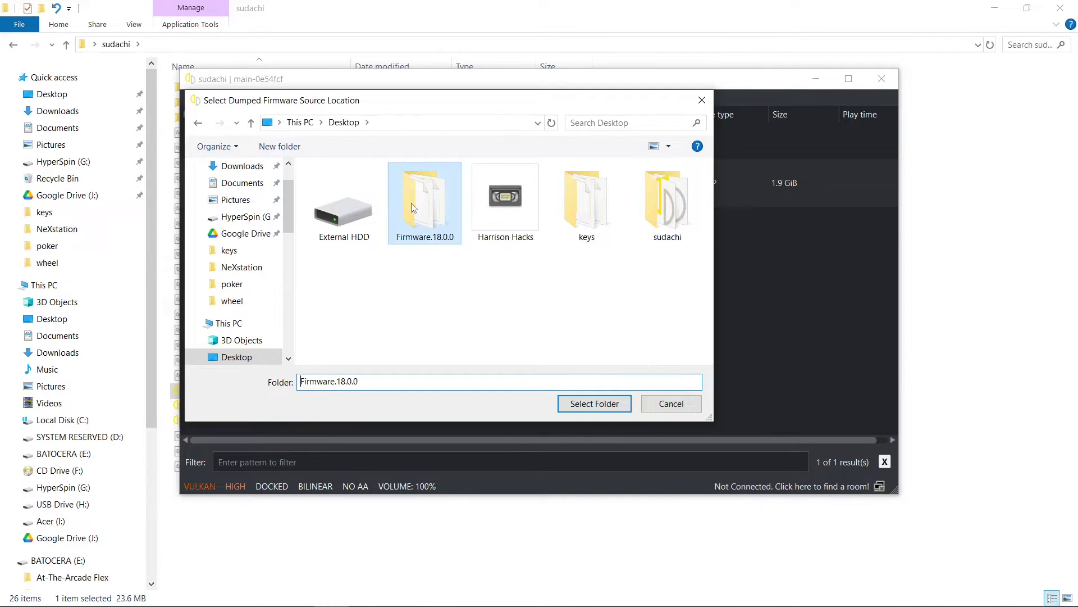
{"action": "left_click", "coordinate": [592, 406]}
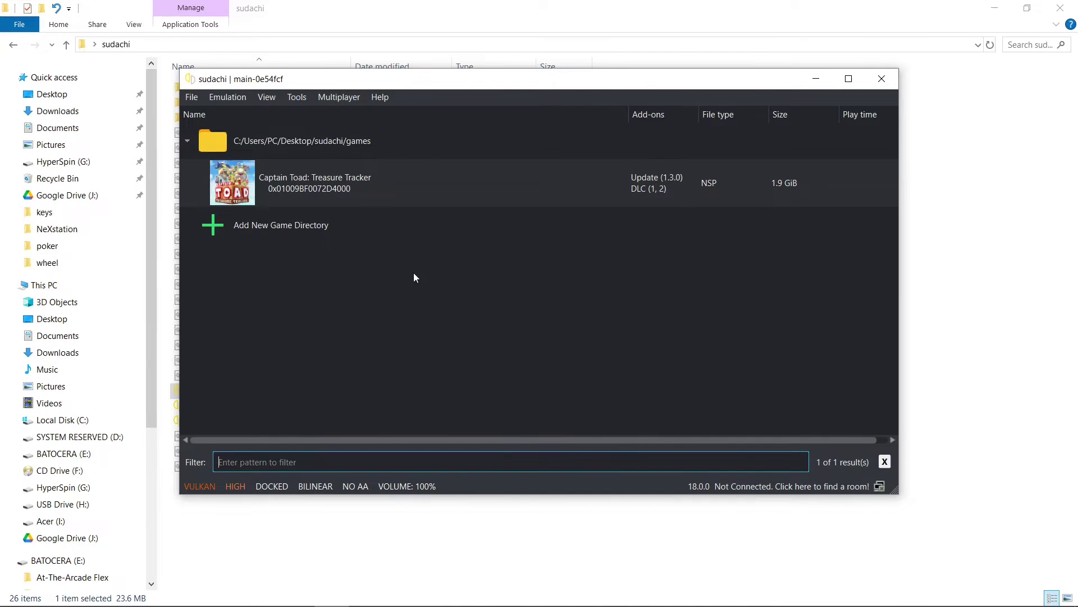
Close Sudachi and open sudachi\user\config\qt-config.ini in Notepad for editing.
{"action": "left_click", "coordinate": [883, 82]}
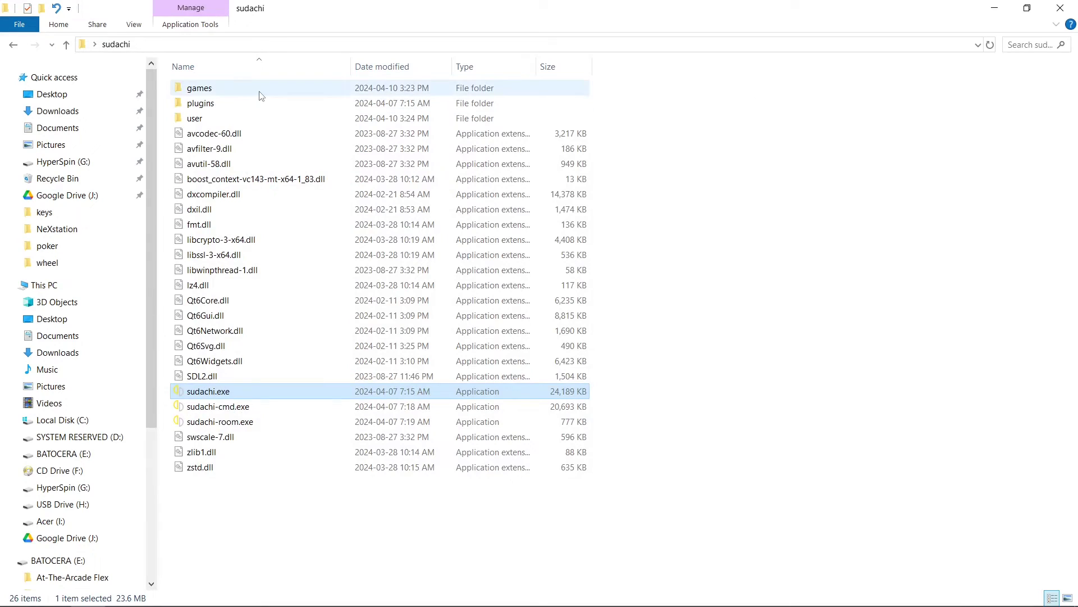
{"action": "double_click", "coordinate": [204, 119]}
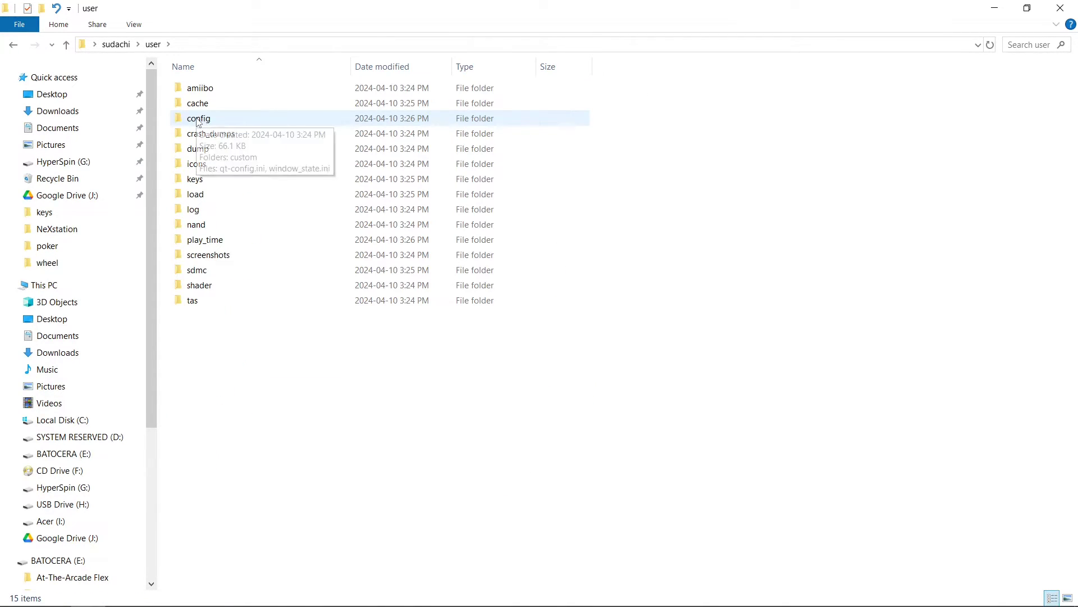
{"action": "double_click", "coordinate": [199, 119]}
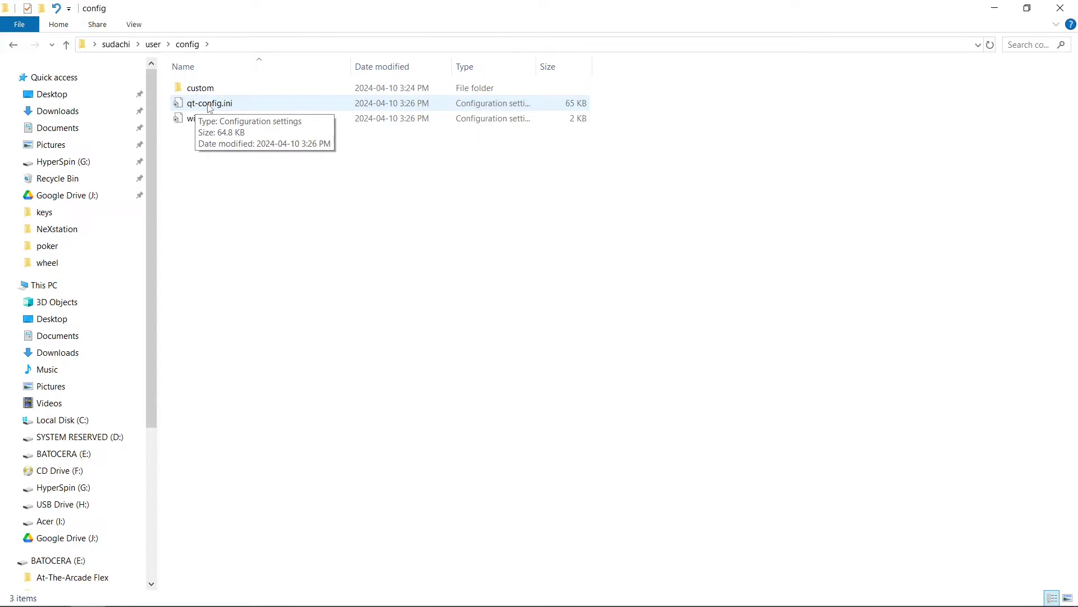
{"action": "right_click", "coordinate": [209, 106]}
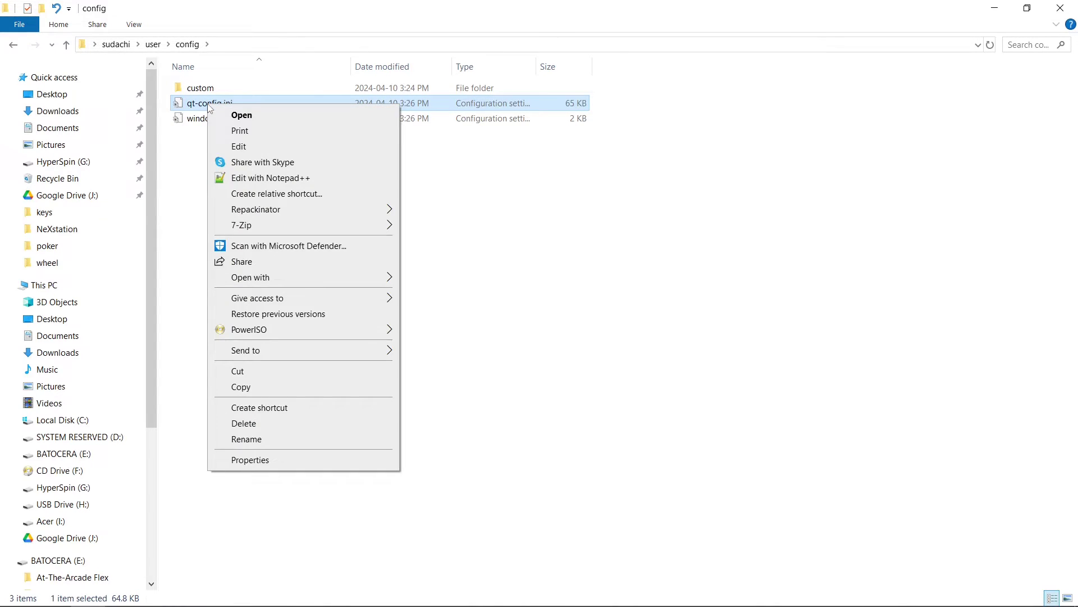
{"action": "left_click", "coordinate": [256, 147]}
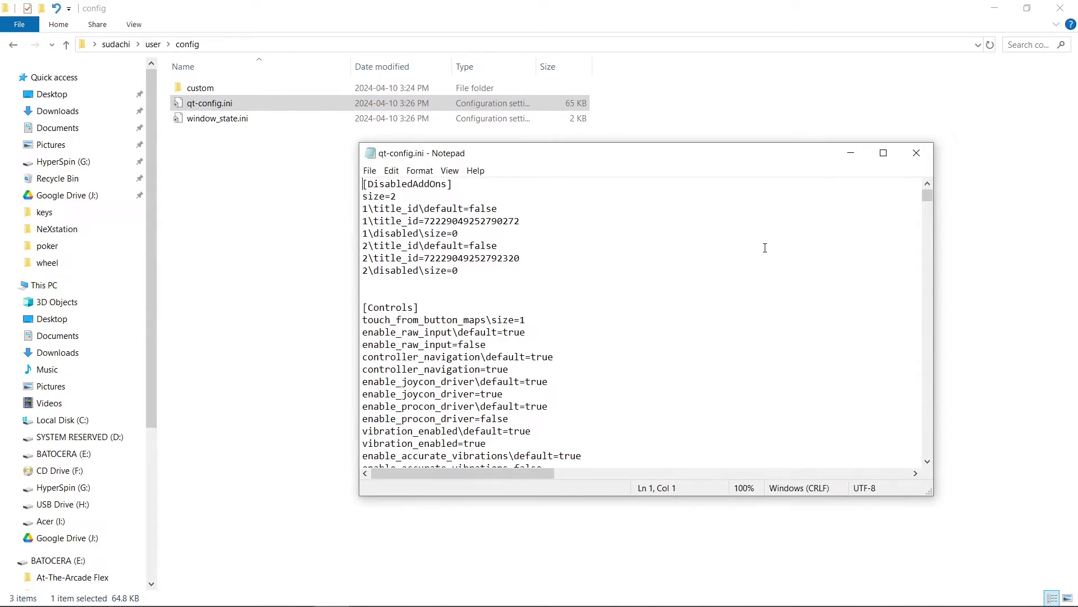
Delete C:/Users/PC/Desktop/sudachi/ from the gamedirs path so it reads games, then save and close.
{"action": "left_click_drag", "start_coordinate": [928, 196], "coordinate": [930, 456]}
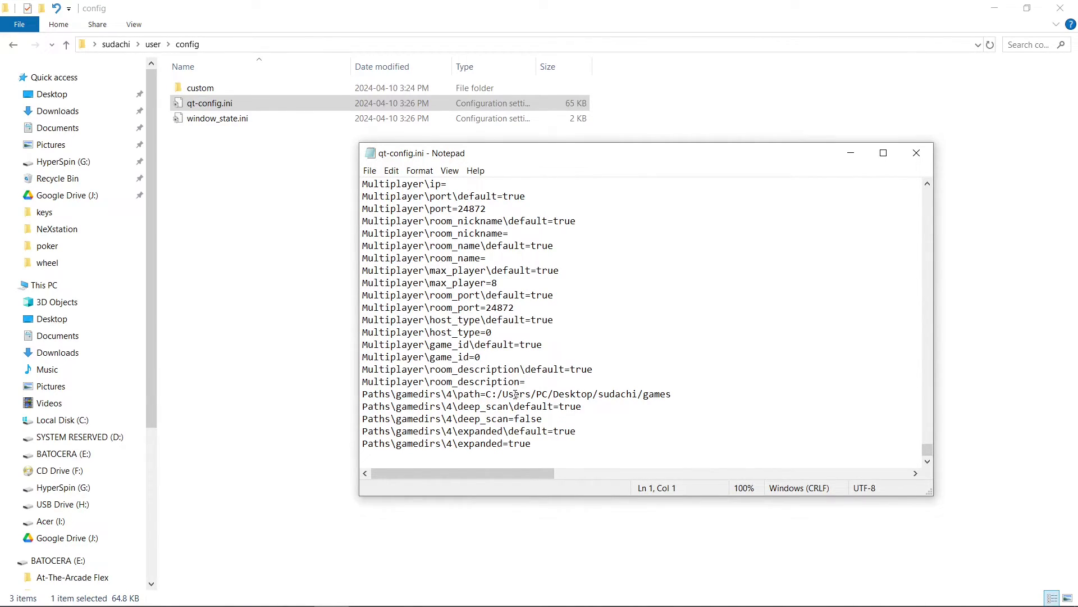
{"action": "left_click_drag", "start_coordinate": [644, 395], "coordinate": [488, 398]}
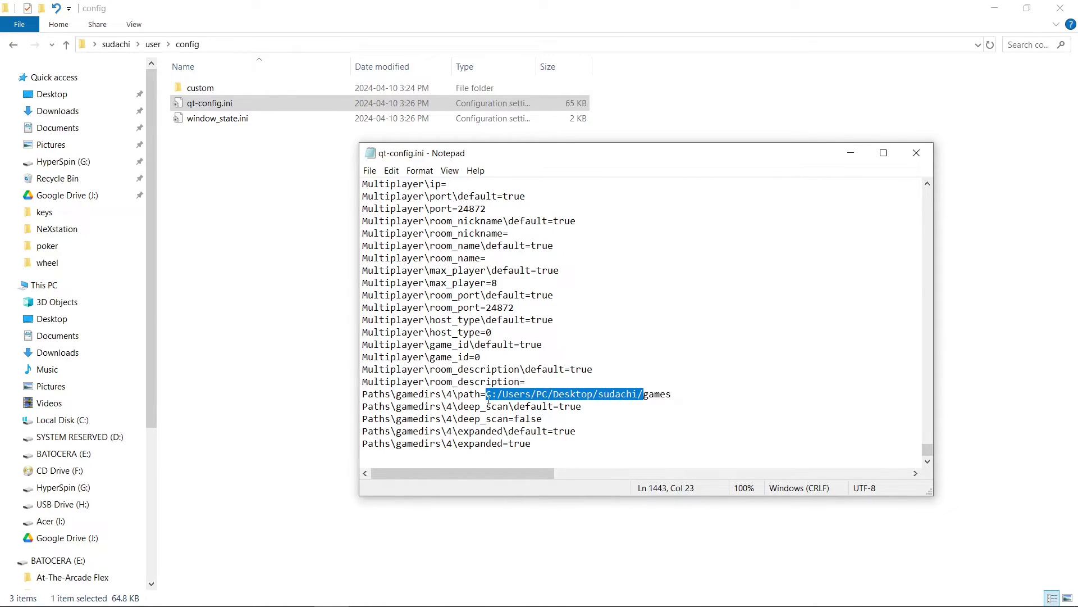
{"action": "key", "text": "BackSpace"}
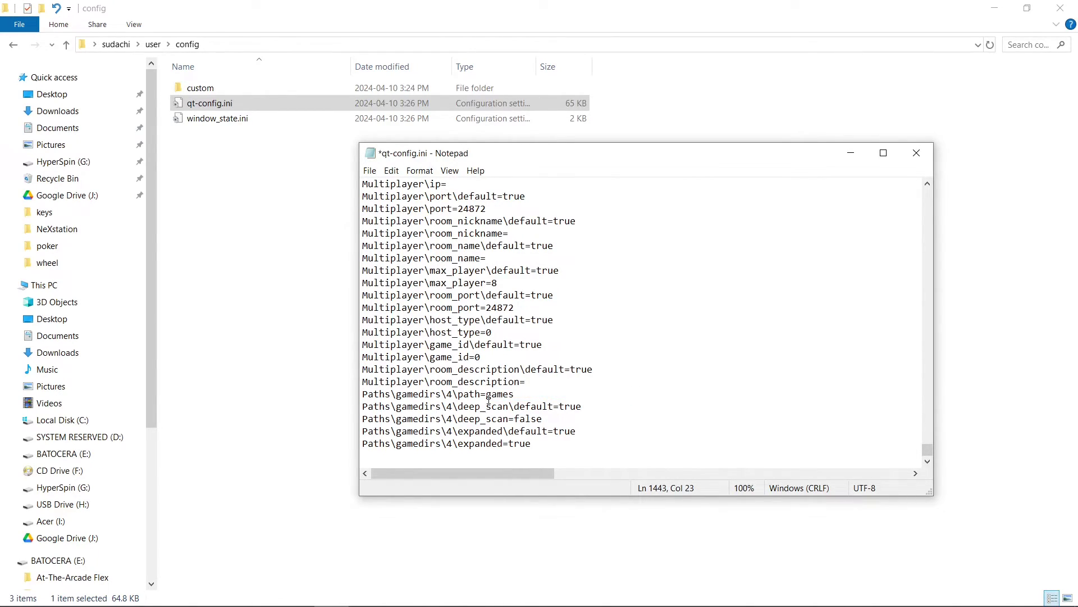
{"action": "left_click", "coordinate": [371, 171]}
{"action": "left_click", "coordinate": [388, 225]}
{"action": "left_click", "coordinate": [917, 153]}
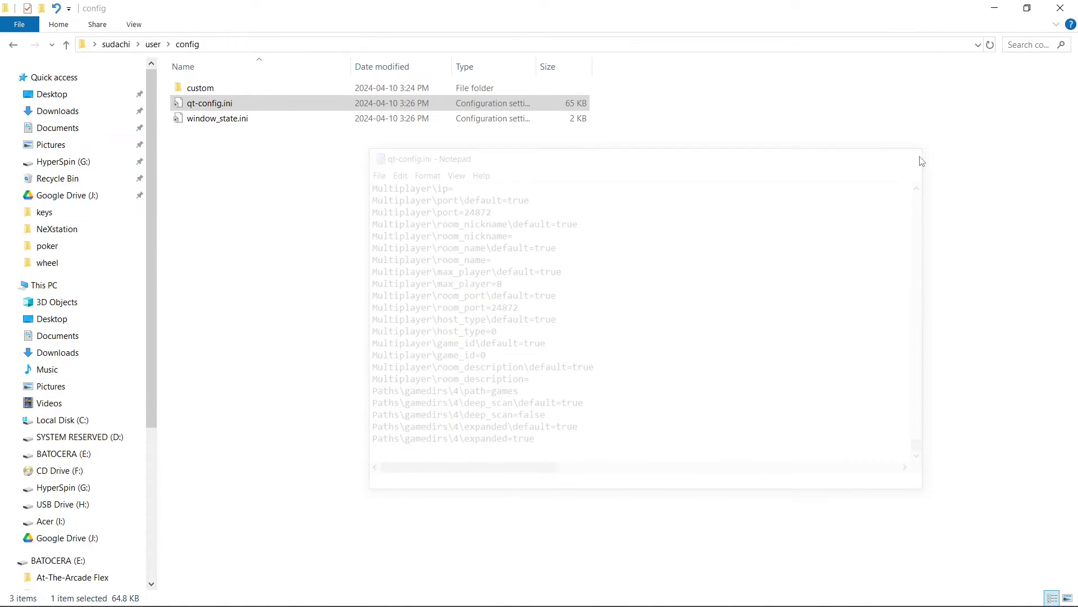
Relaunch sudachi.exe from the sudachi folder and start the Switch Home Menu via Tools.
{"action": "left_click", "coordinate": [116, 43]}
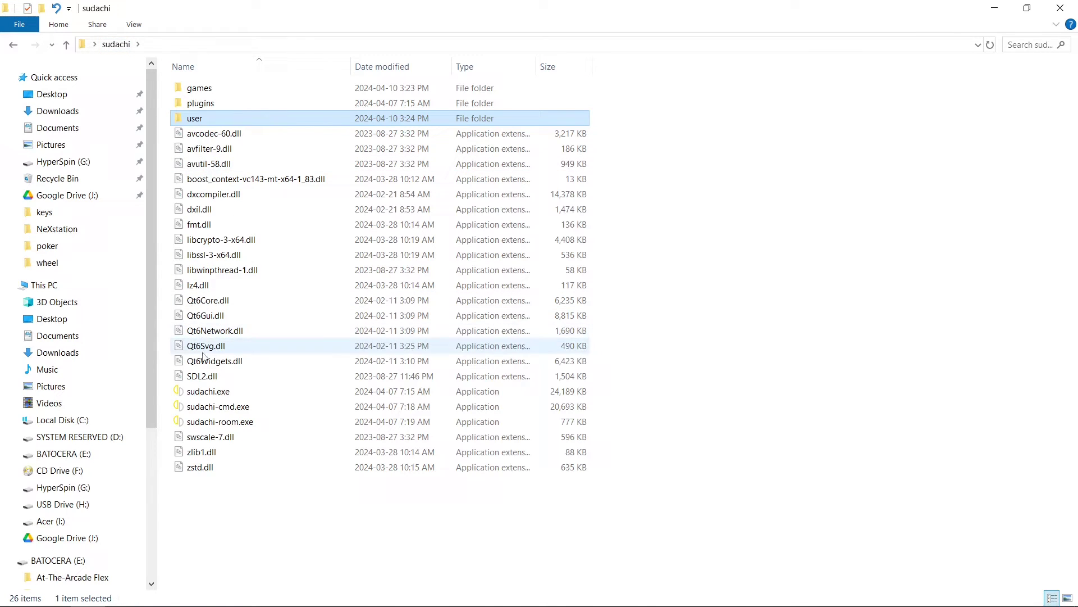
{"action": "double_click", "coordinate": [200, 392]}
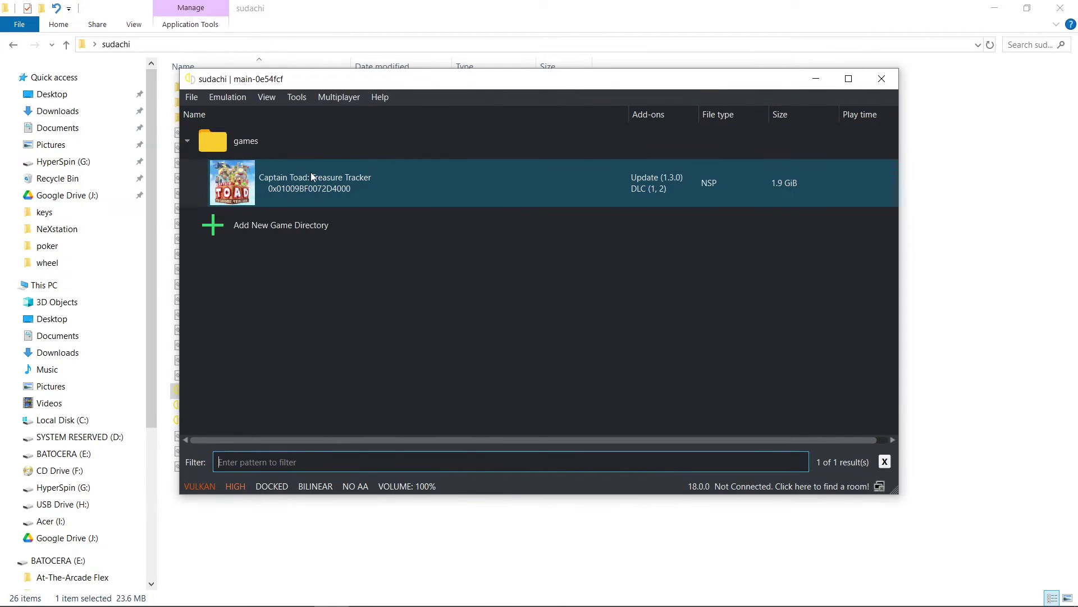
{"action": "left_click", "coordinate": [298, 98]}
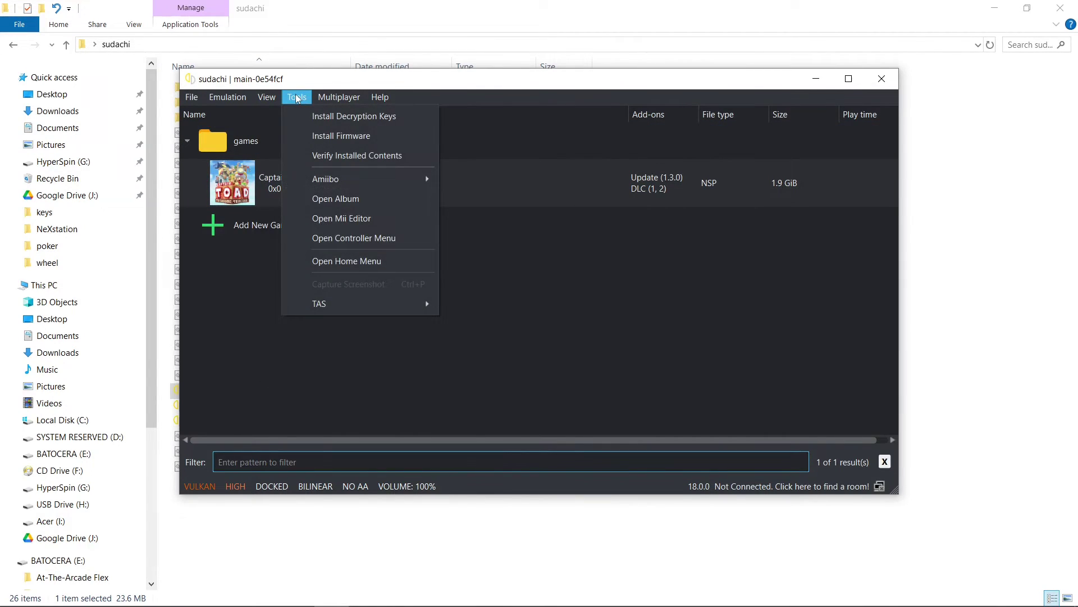
{"action": "left_click", "coordinate": [330, 262]}
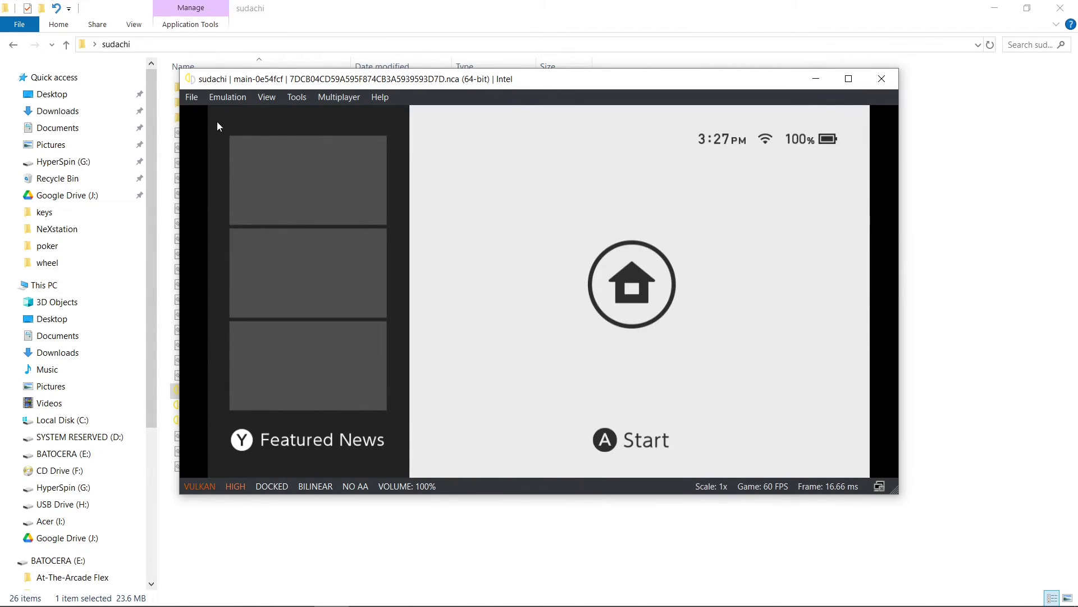
Stop the running Home Menu emulation and confirm the stop.
{"action": "left_click", "coordinate": [223, 96]}
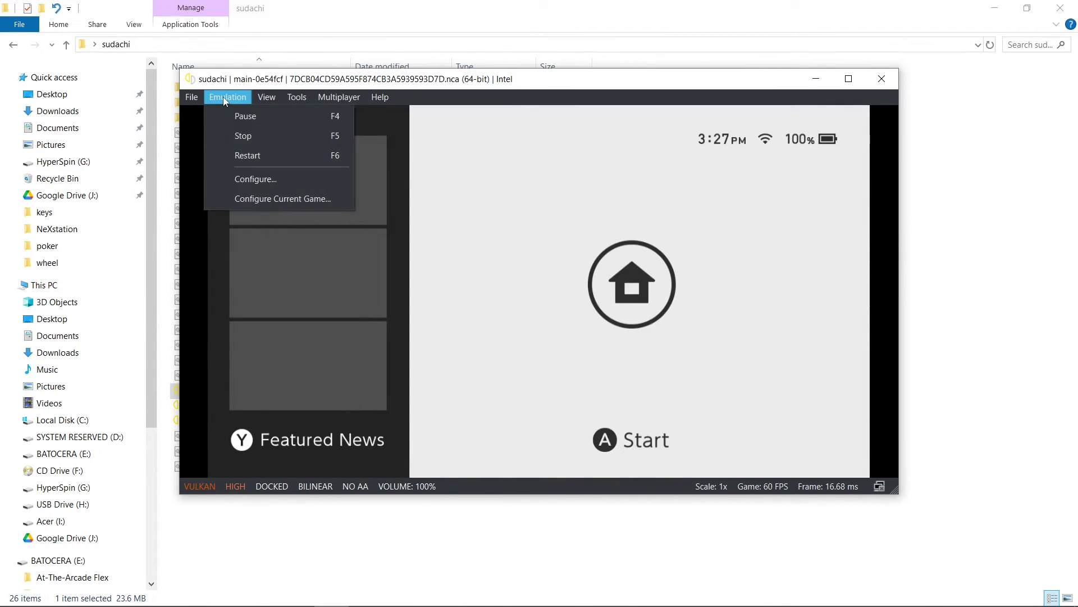
{"action": "left_click", "coordinate": [241, 137]}
{"action": "left_click", "coordinate": [551, 311]}
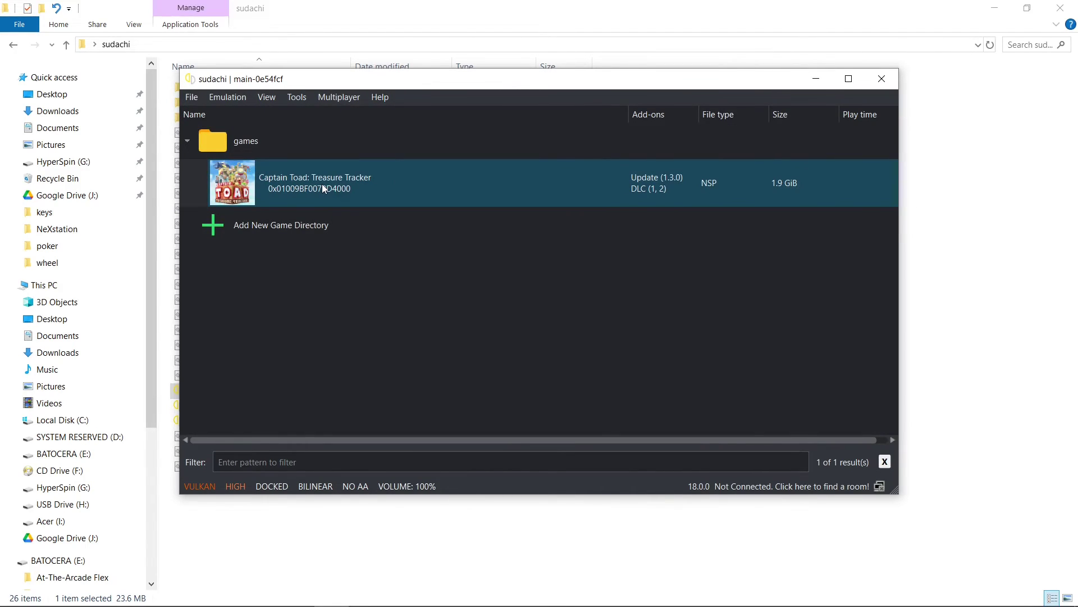
Launch Captain Toad: Treasure Tracker and open the emulator's Configuration window.
{"action": "double_click", "coordinate": [335, 189]}
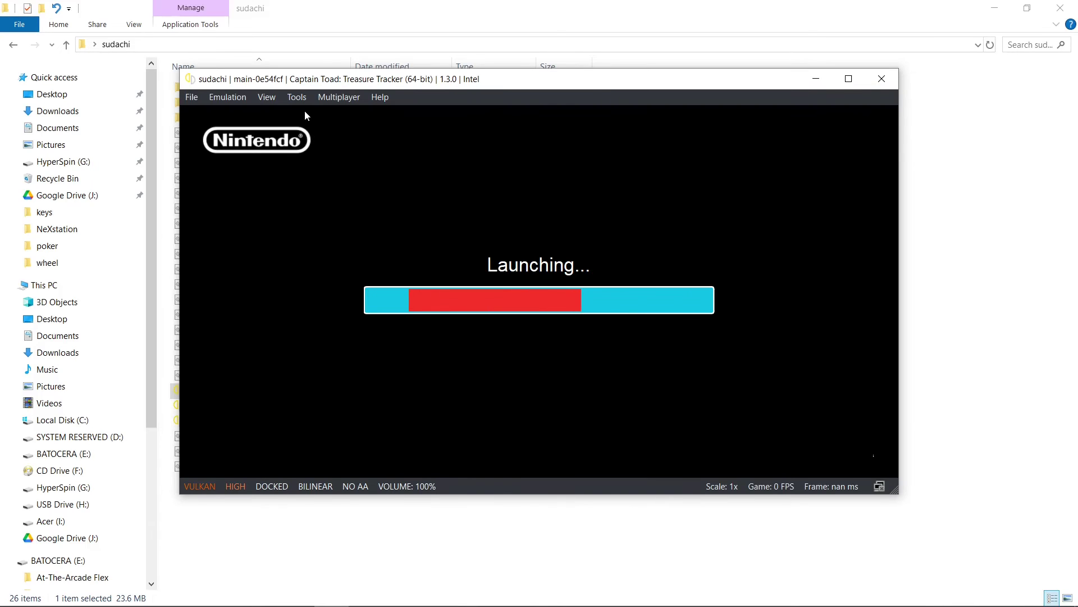
{"action": "left_click", "coordinate": [238, 100]}
{"action": "left_click", "coordinate": [247, 176]}
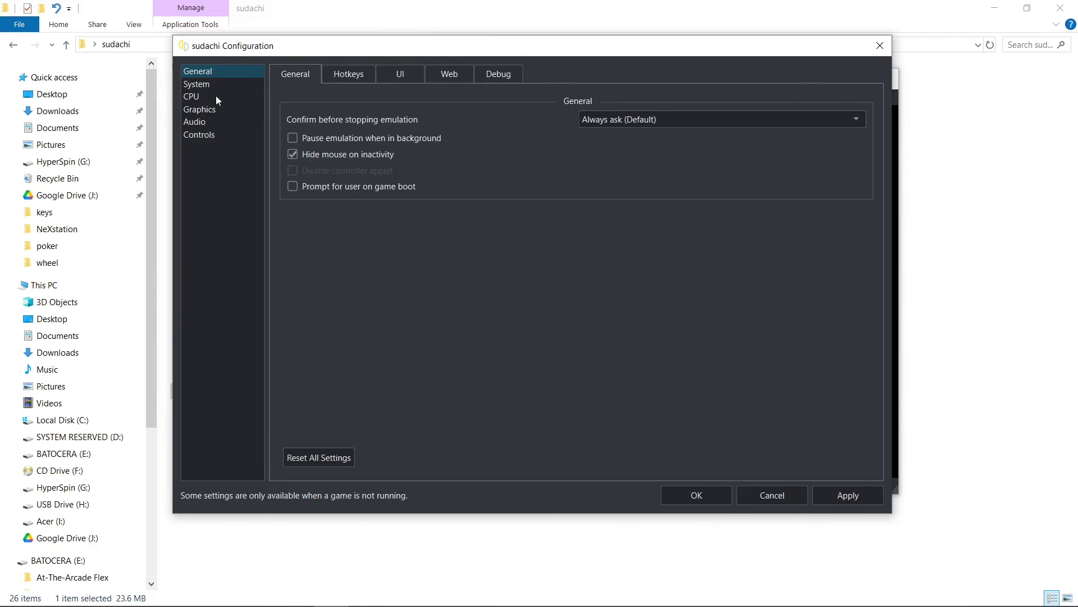
Look over the System settings page, then show CPU settings with accuracy at Auto.
{"action": "left_click", "coordinate": [202, 86]}
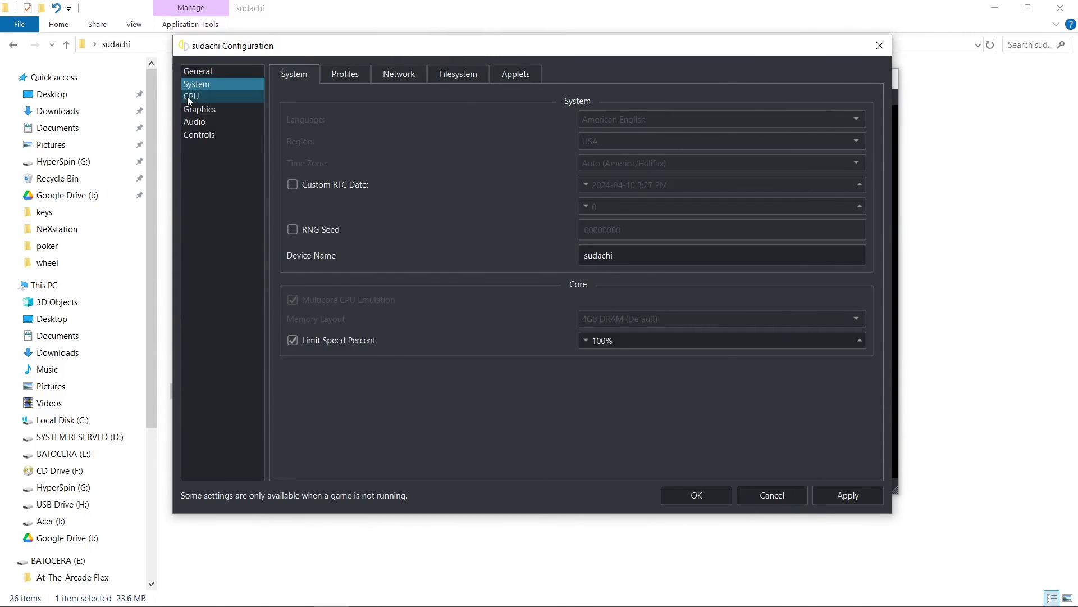
{"action": "left_click", "coordinate": [187, 96]}
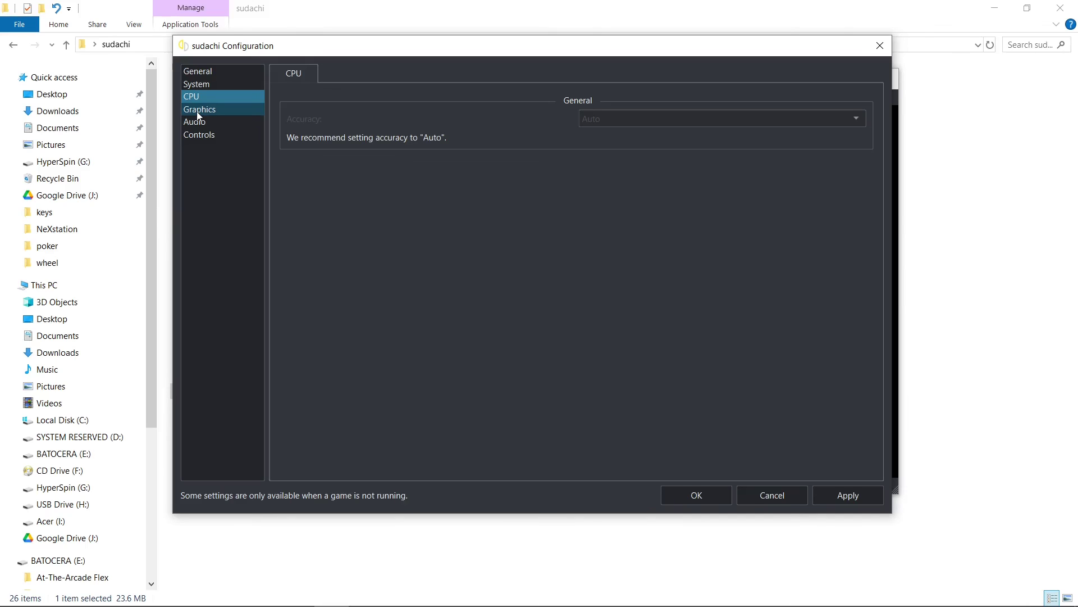
{"action": "key", "text": "XF86AudioLowerVolume"}
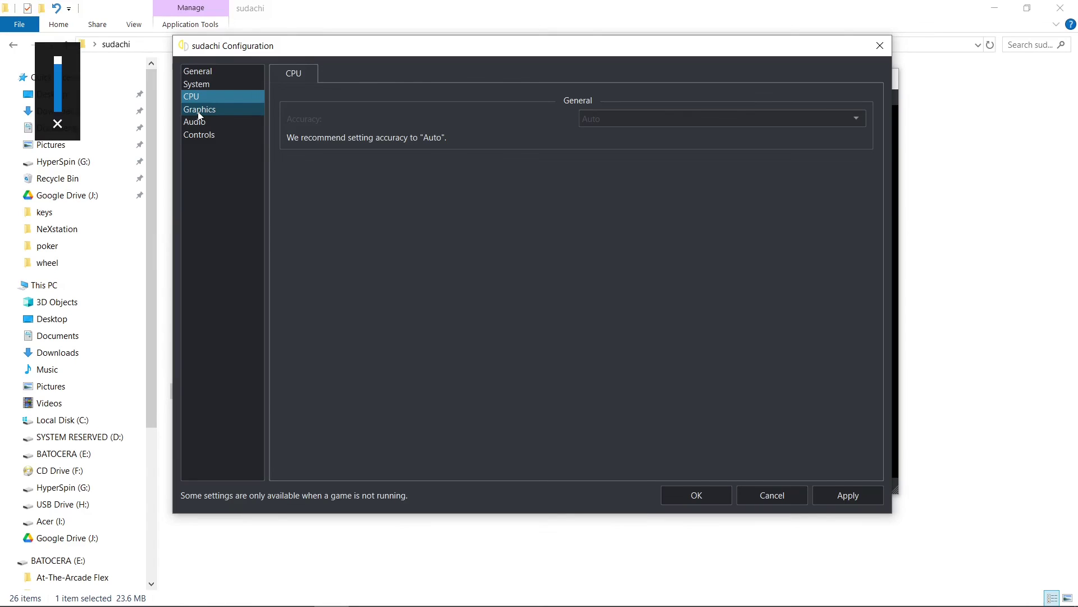